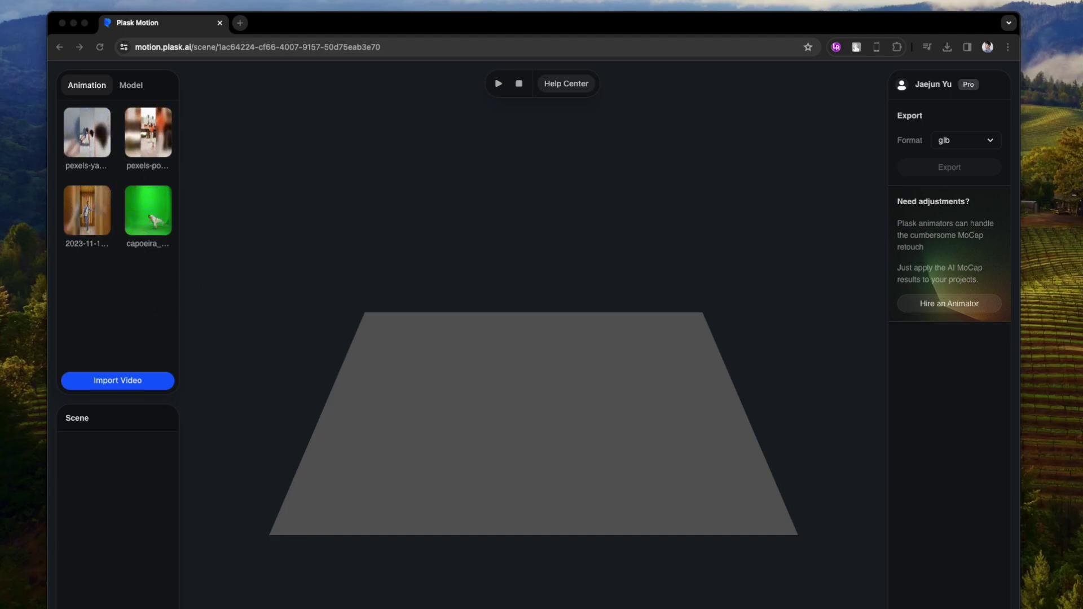
Add the Ch03 and Alex character models from the model library to the scene
click(131, 86)
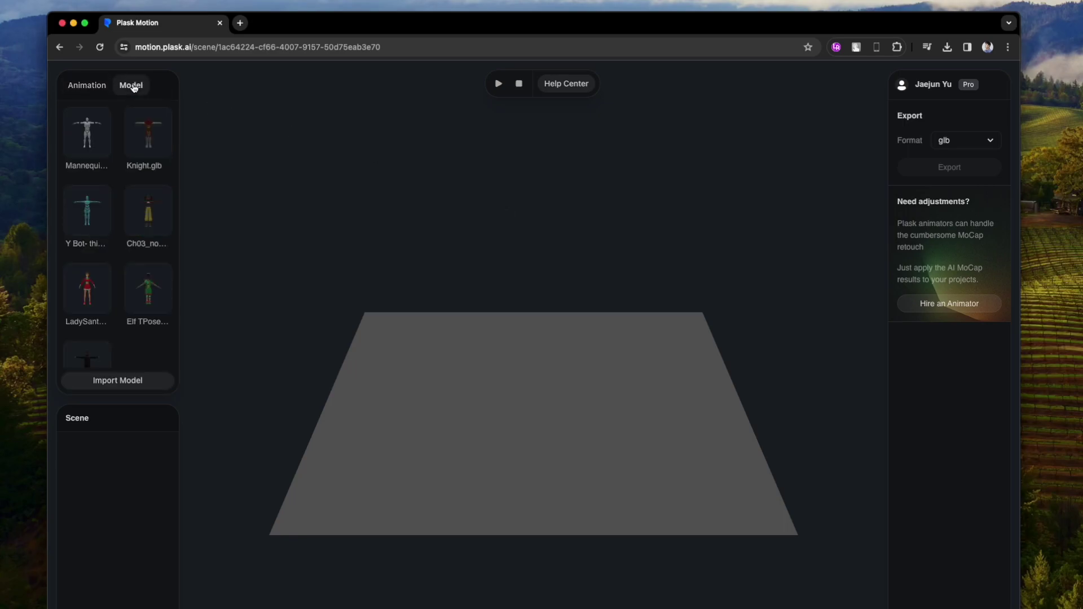
scroll(144, 178, down, 2)
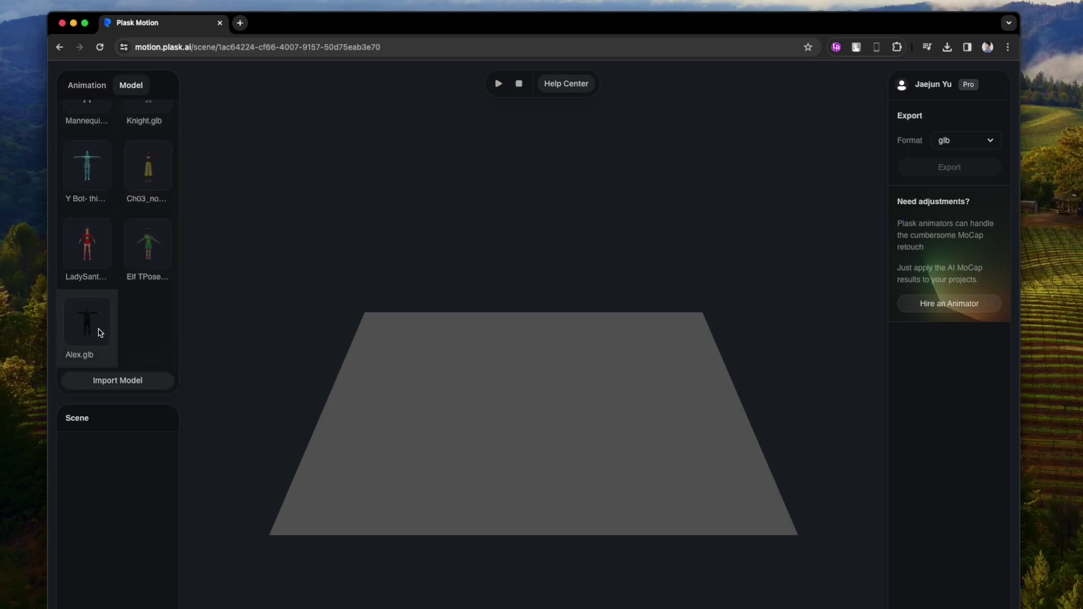
scroll(107, 310, up, 2)
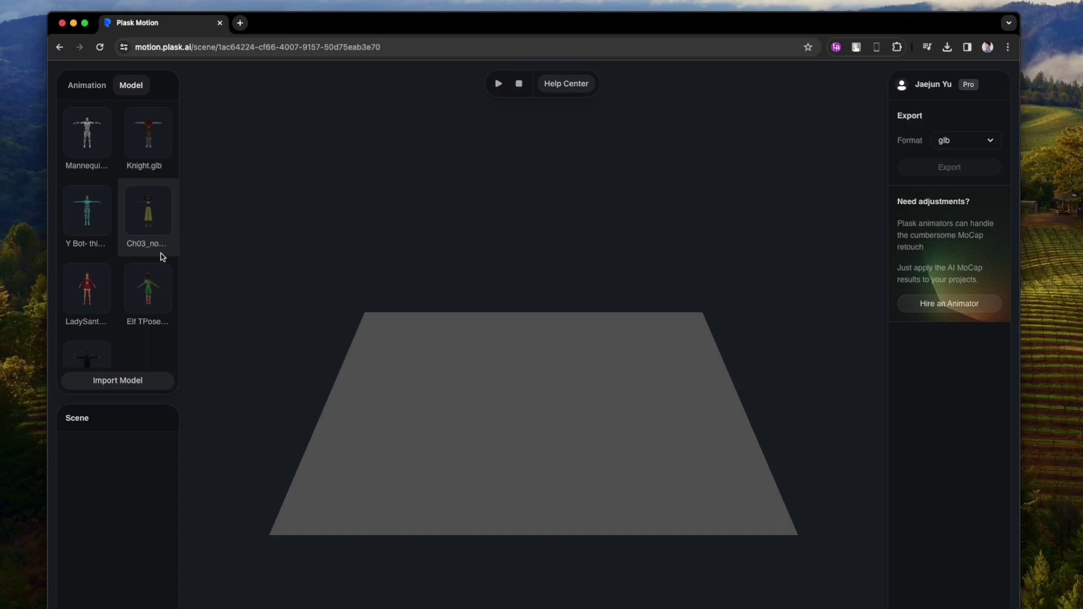
scroll(162, 257, down, 2)
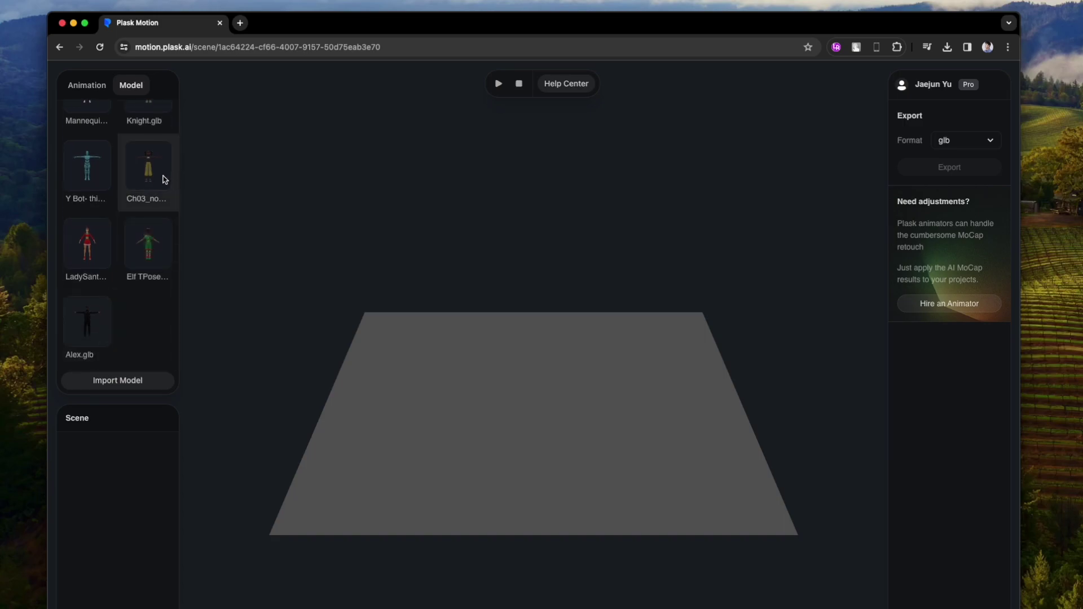
drag(144, 161, 554, 246)
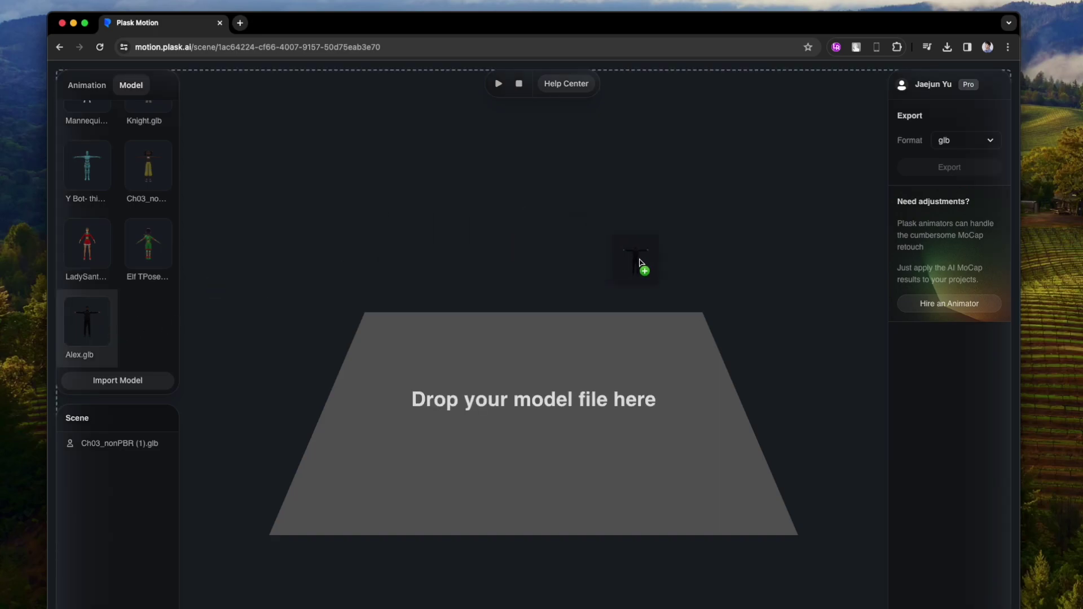
drag(412, 243, 638, 263)
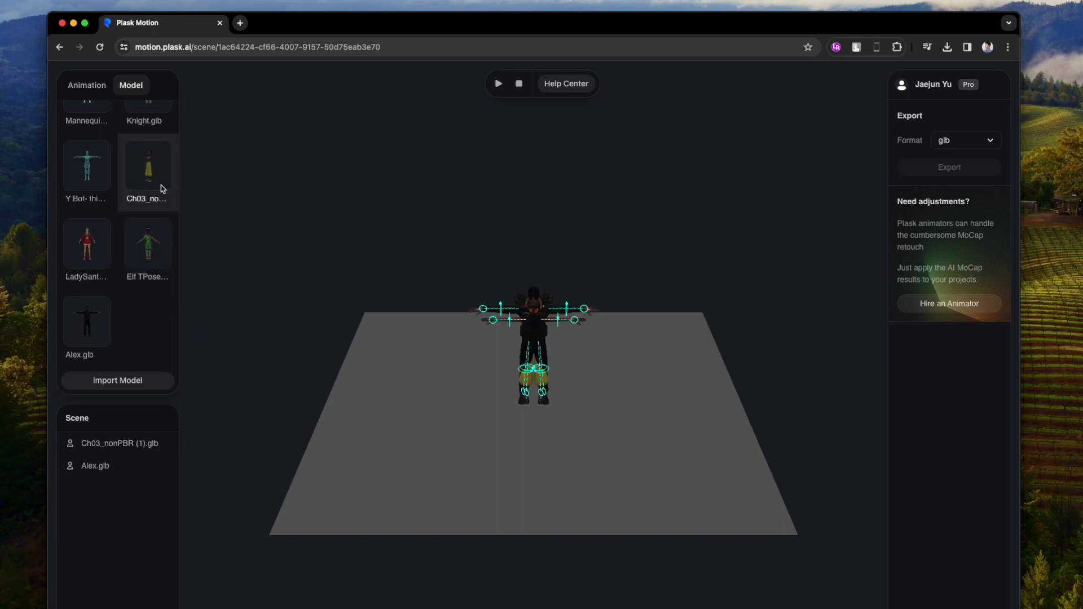
Move Ch03 right and Alex left so they stand apart, framing both in view
click(87, 446)
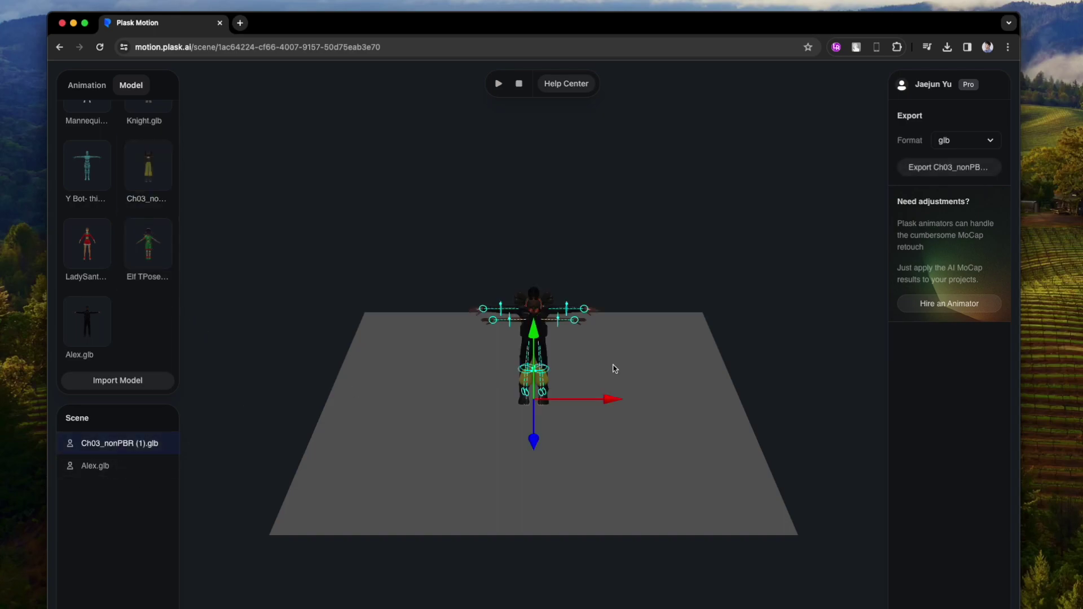
drag(581, 401, 635, 401)
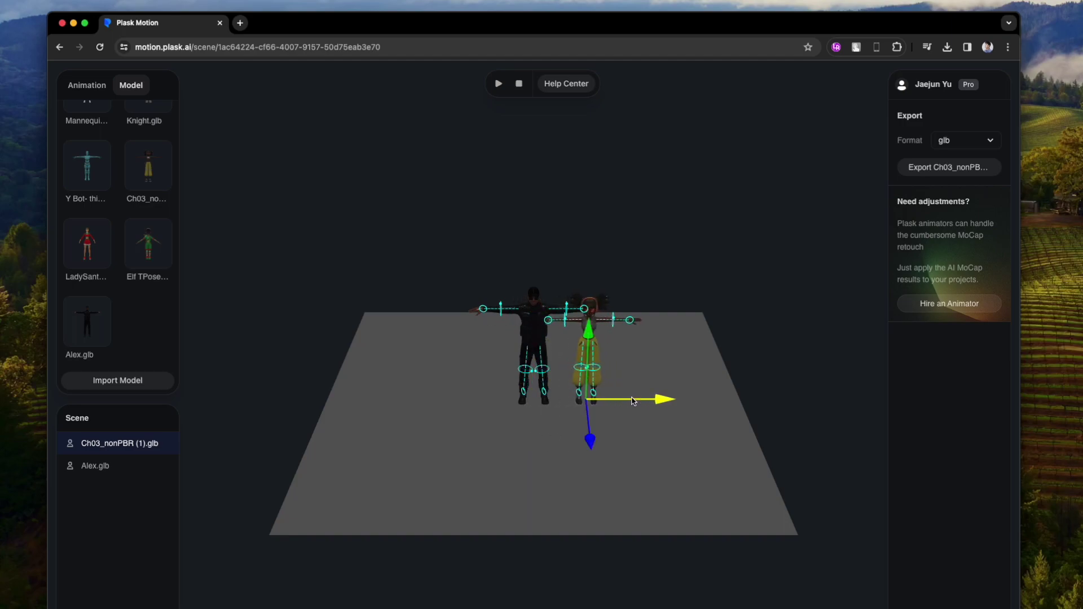
click(94, 466)
drag(592, 399, 550, 400)
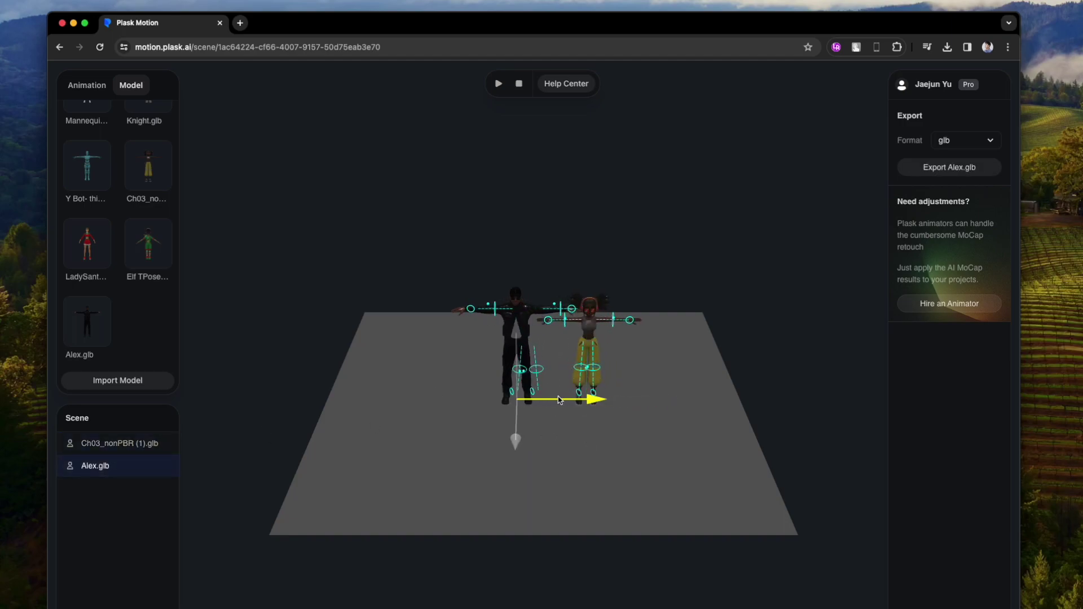
scroll(303, 323, up, 2)
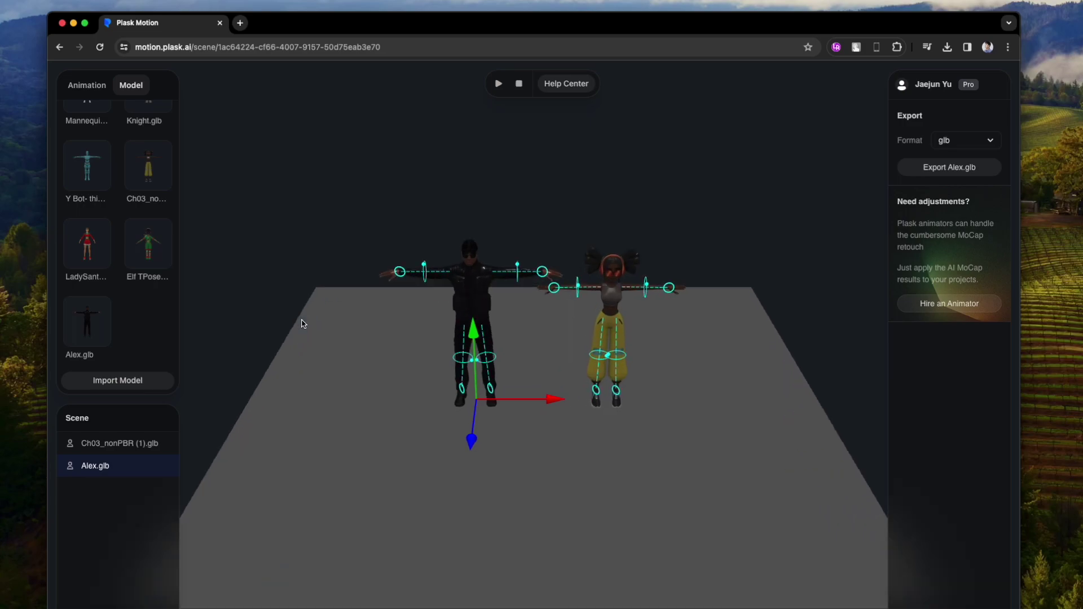
scroll(303, 324, up, 3)
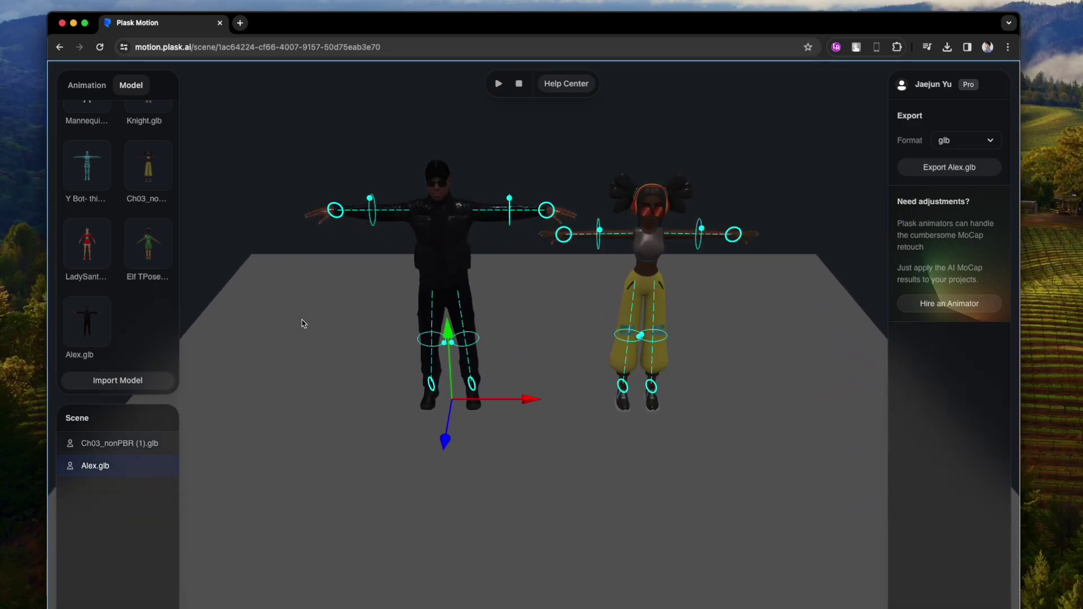
drag(303, 325, 305, 361)
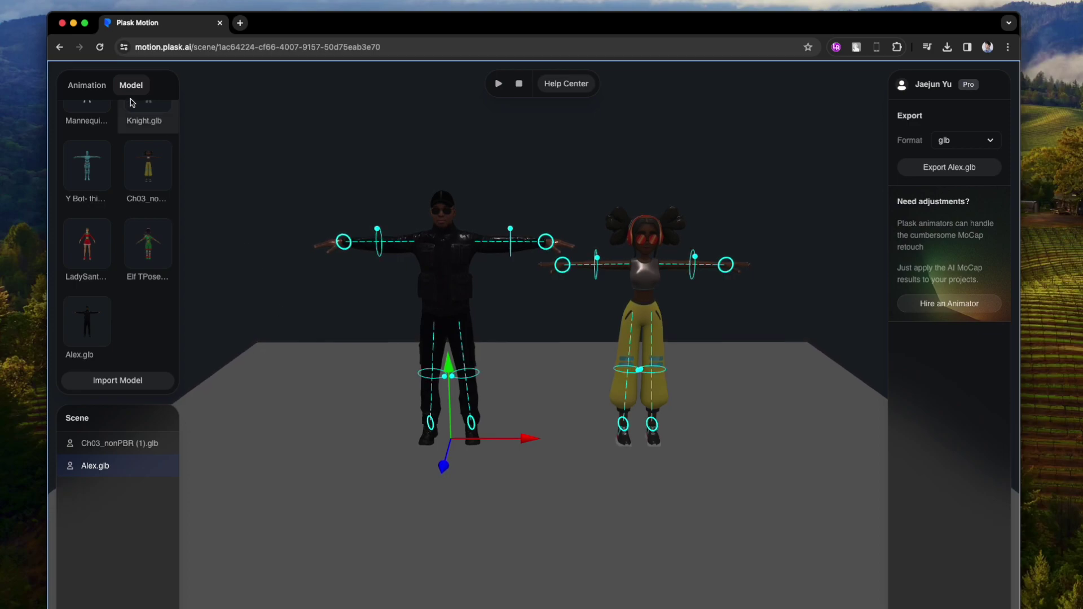
click(95, 85)
Apply the capoeira motion to Ch03 and Alex, then play and pause the playback
drag(148, 214, 128, 450)
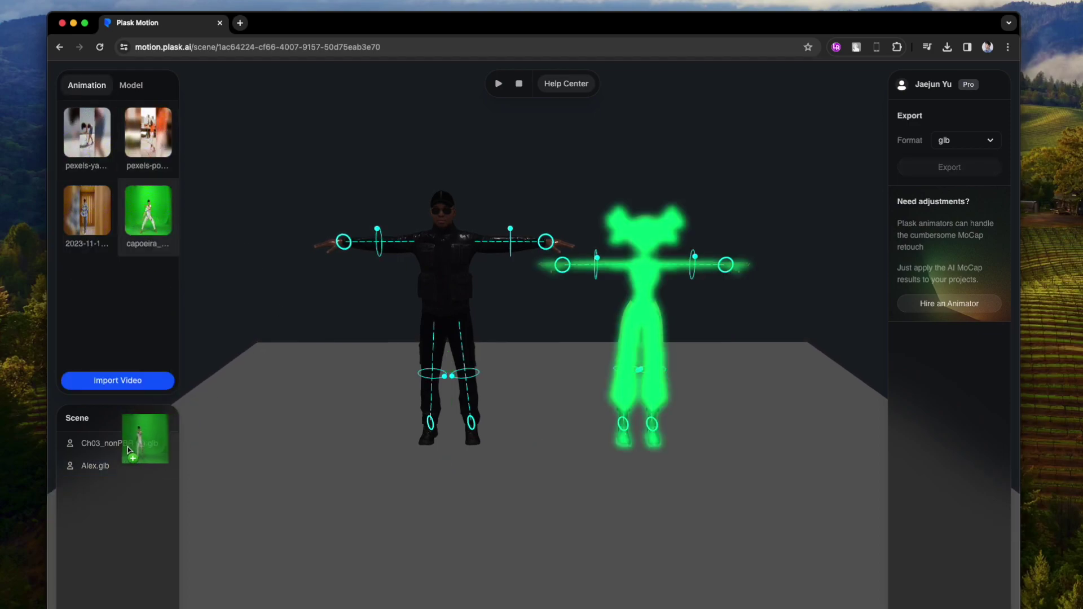
drag(147, 215, 96, 464)
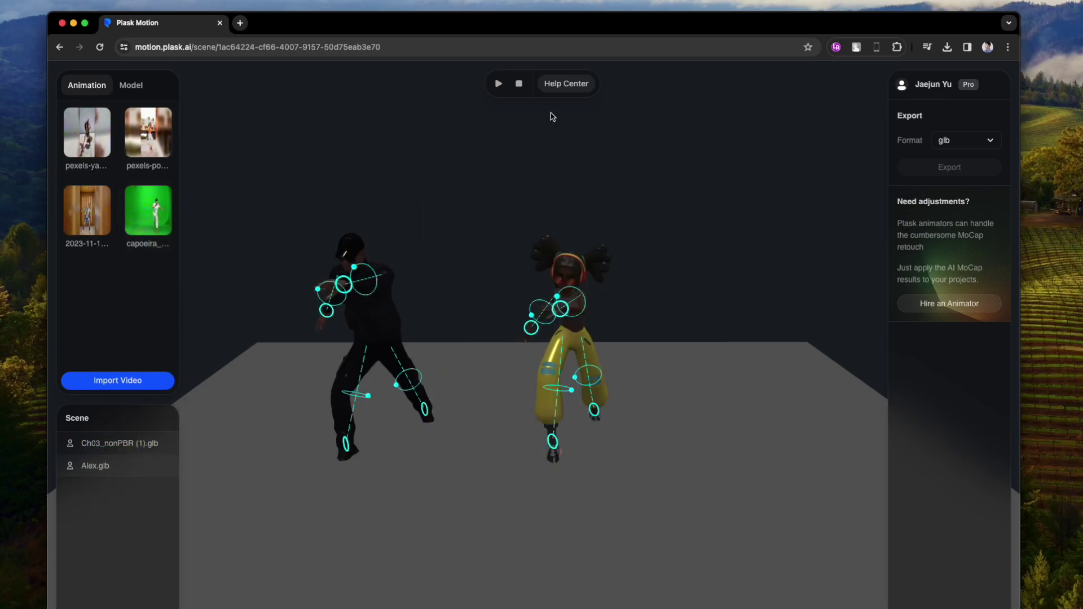
click(498, 84)
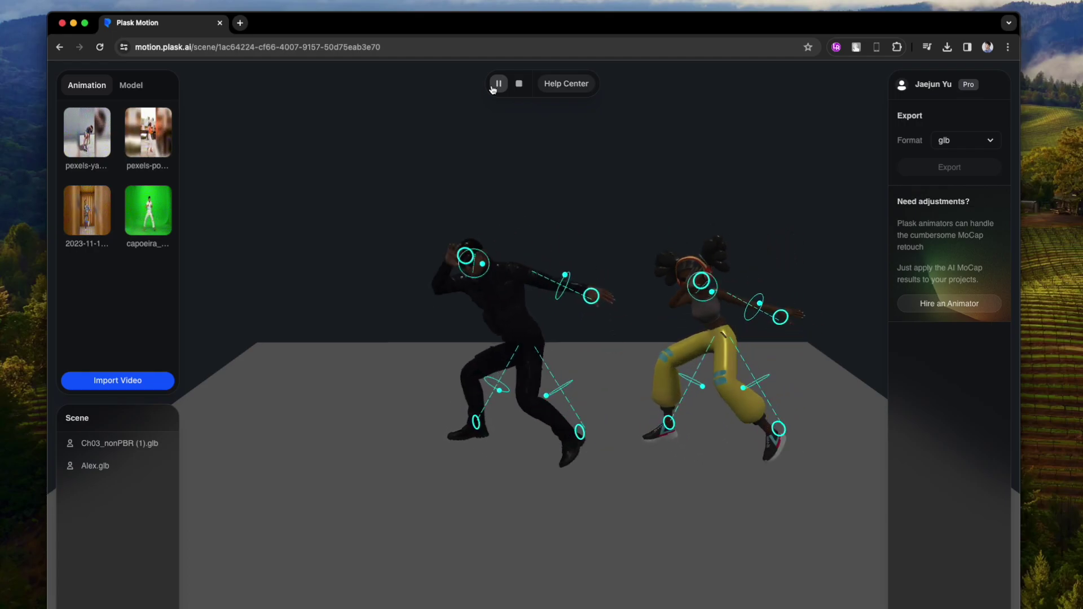
click(492, 89)
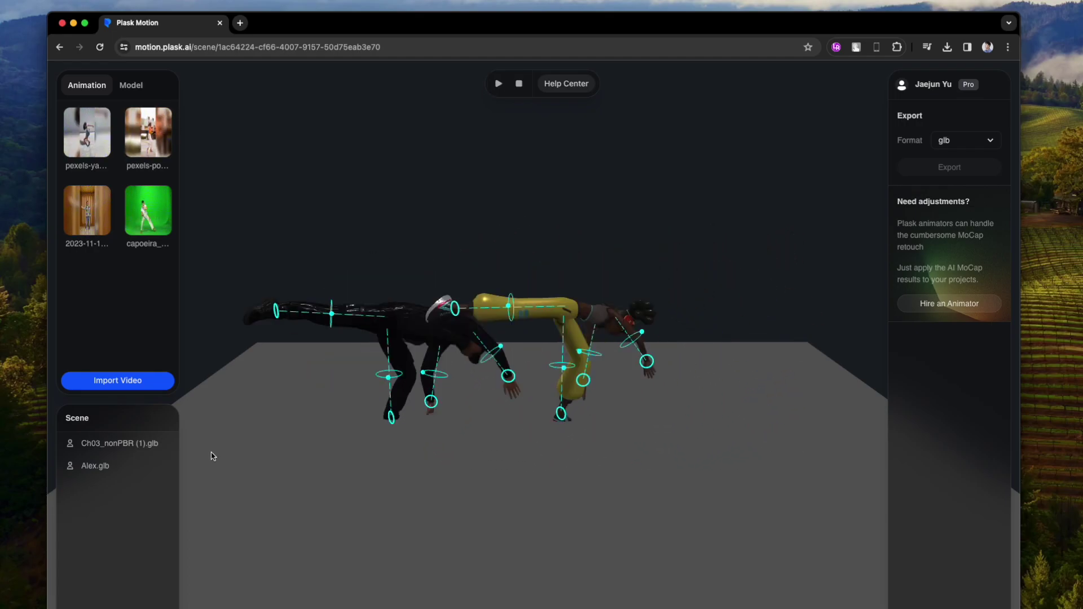
Export Ch03_nonPBR and then Alex with the fbx_unreal export format
click(110, 446)
click(997, 141)
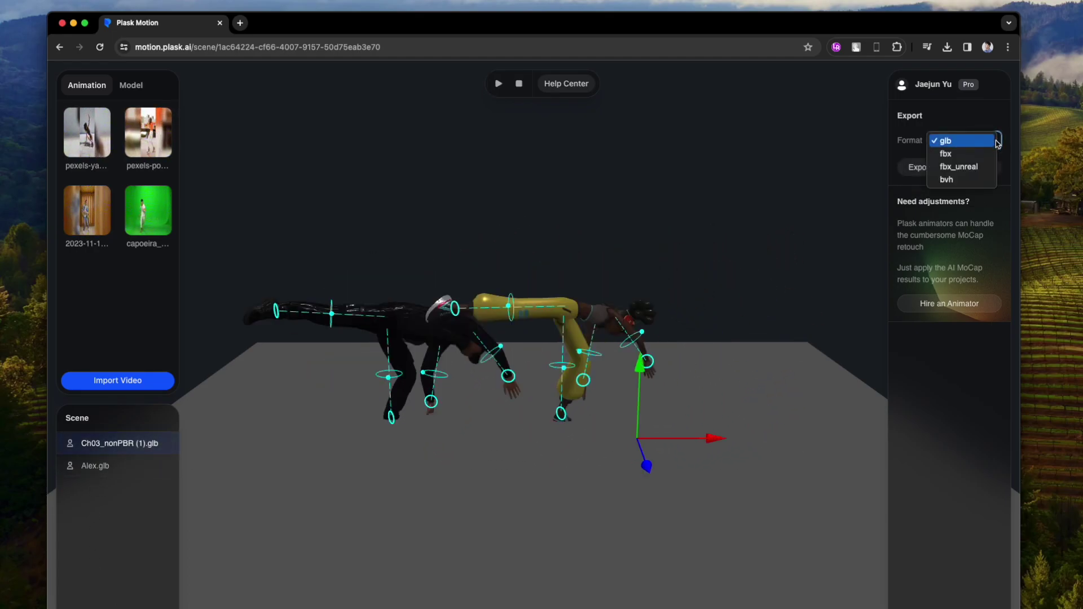
click(969, 164)
click(971, 170)
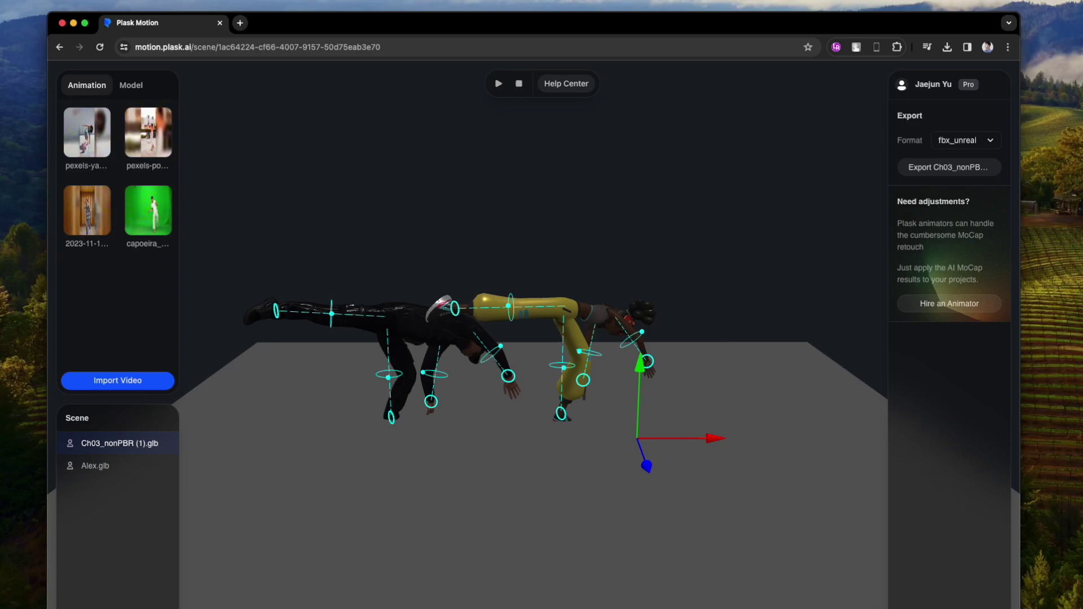
click(144, 464)
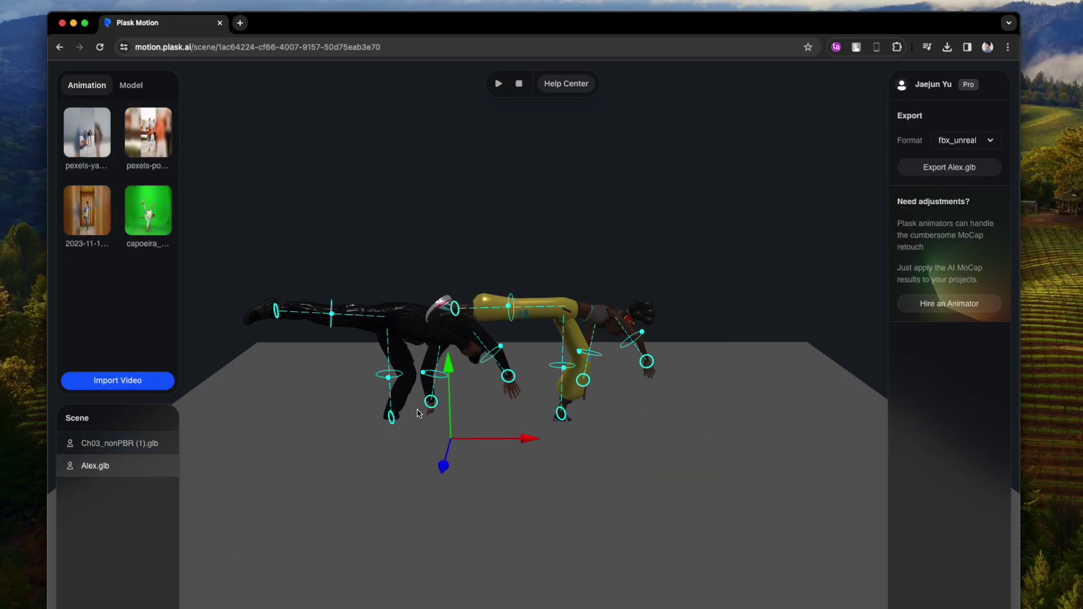
click(960, 148)
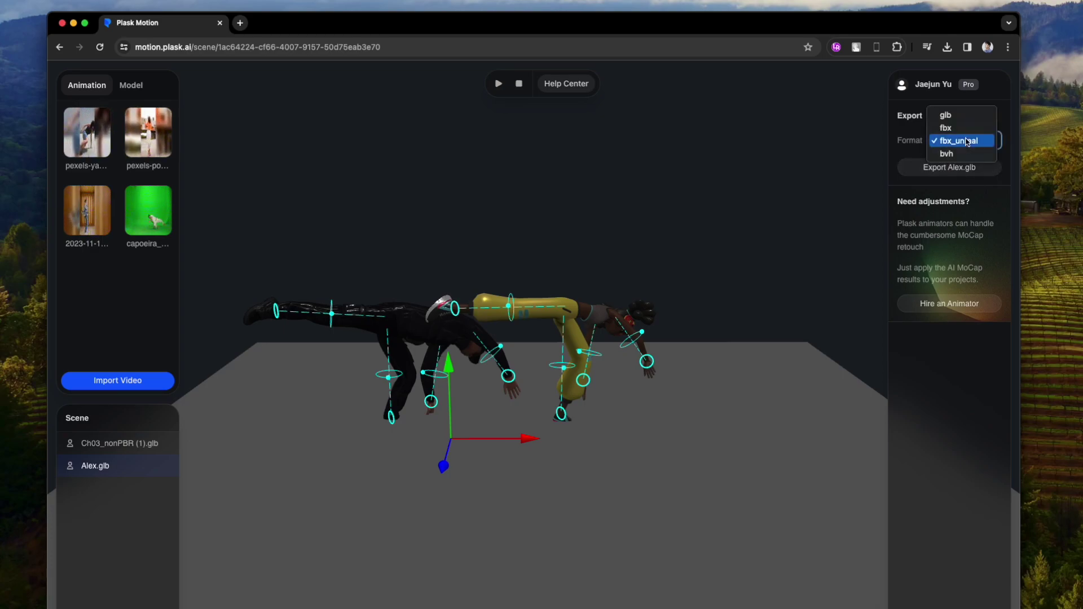
click(959, 145)
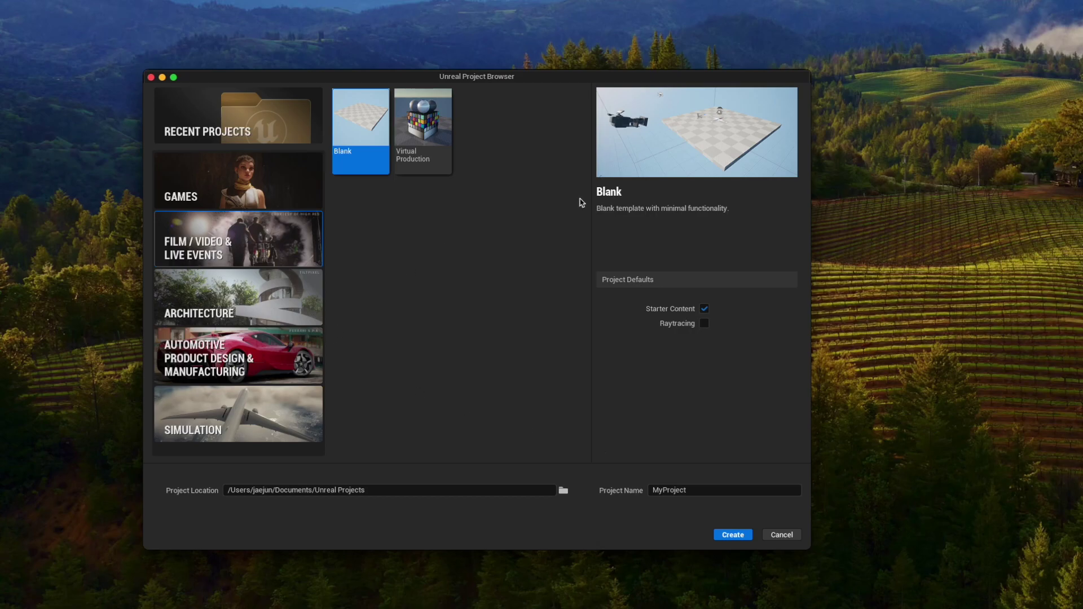
Enable raytracing for the blank project and start entering its name, PlaskFighting
click(705, 324)
click(676, 489)
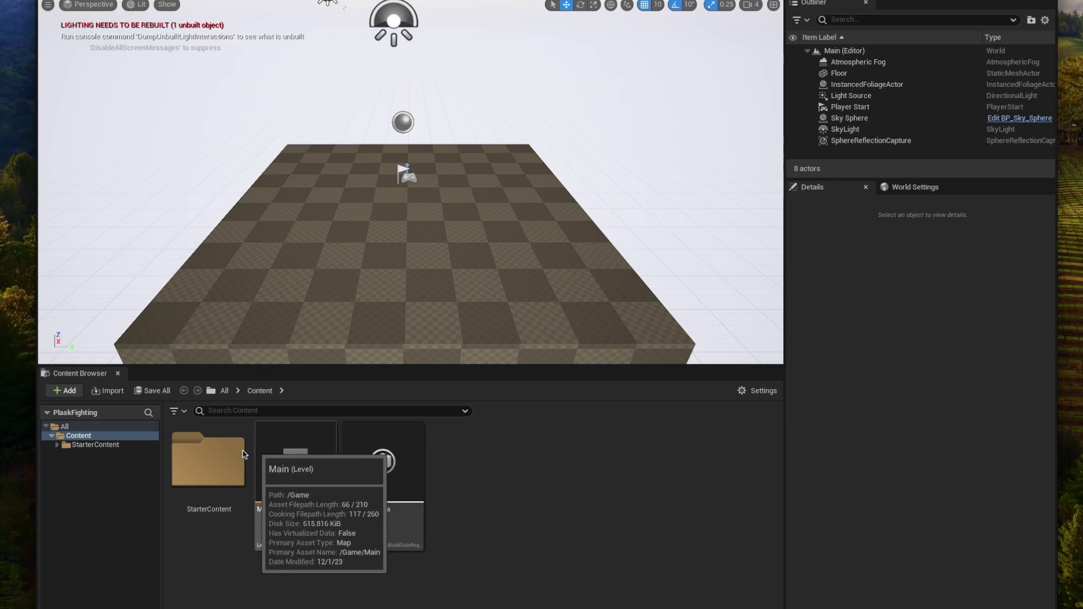
Create a new folder under Content and name it PlaskAsset
right_click(136, 476)
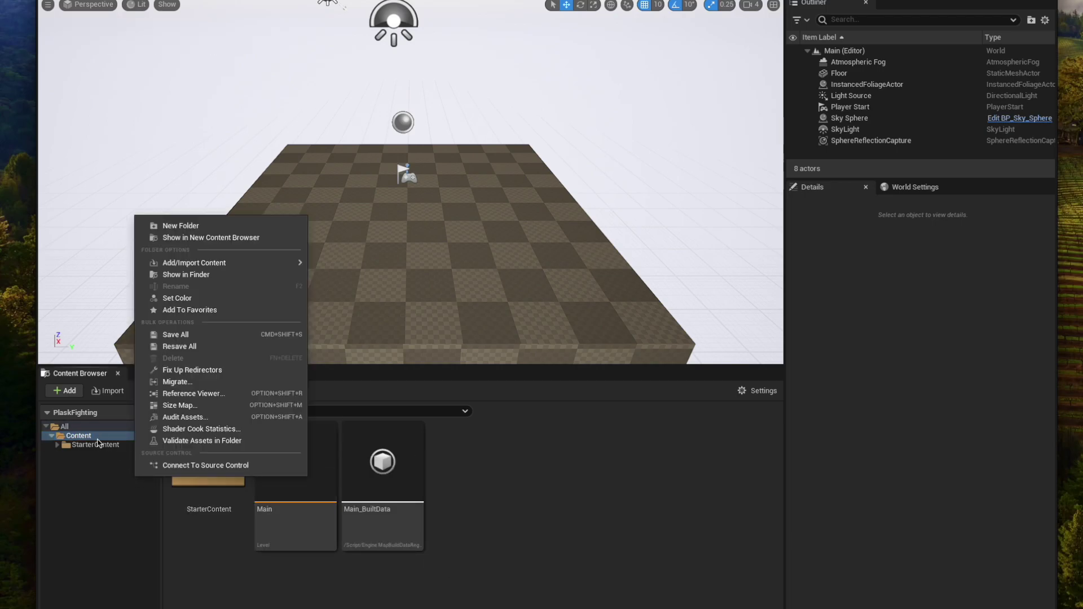
click(98, 444)
right_click(98, 443)
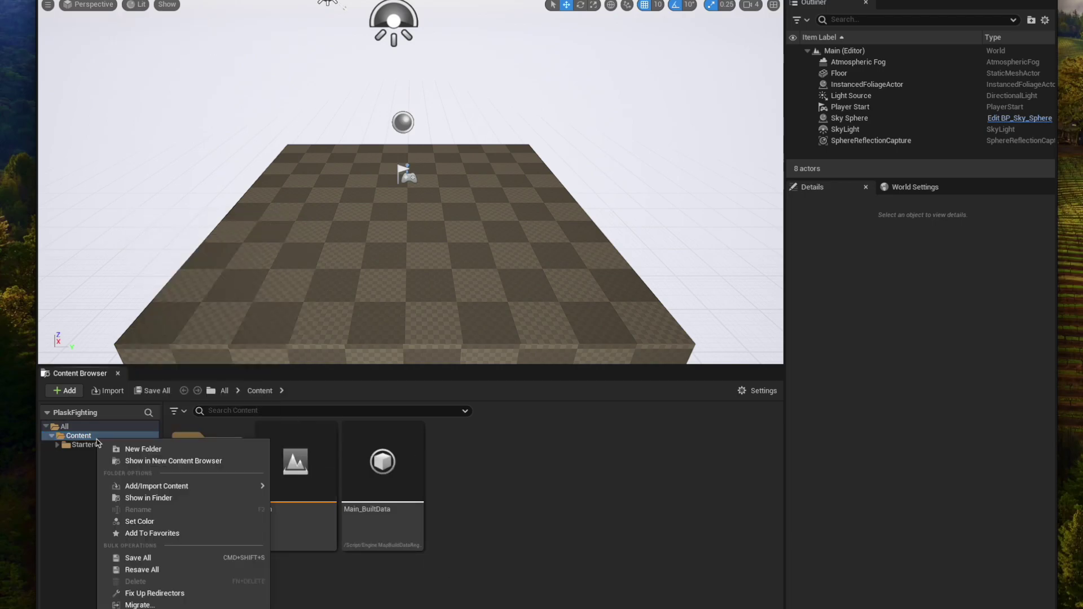
click(136, 449)
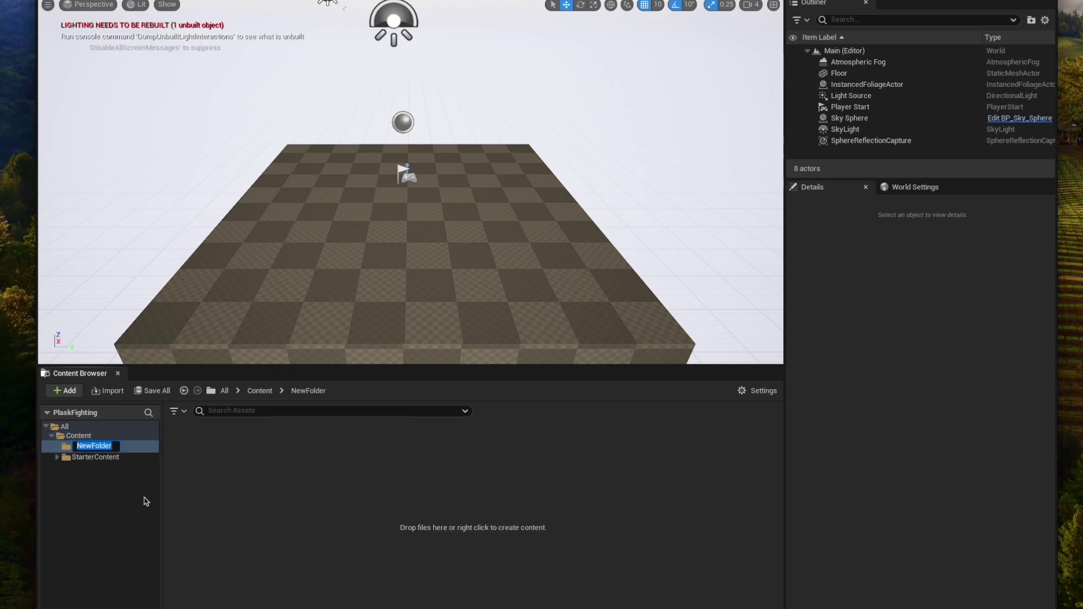
text(sset)
key(Return)
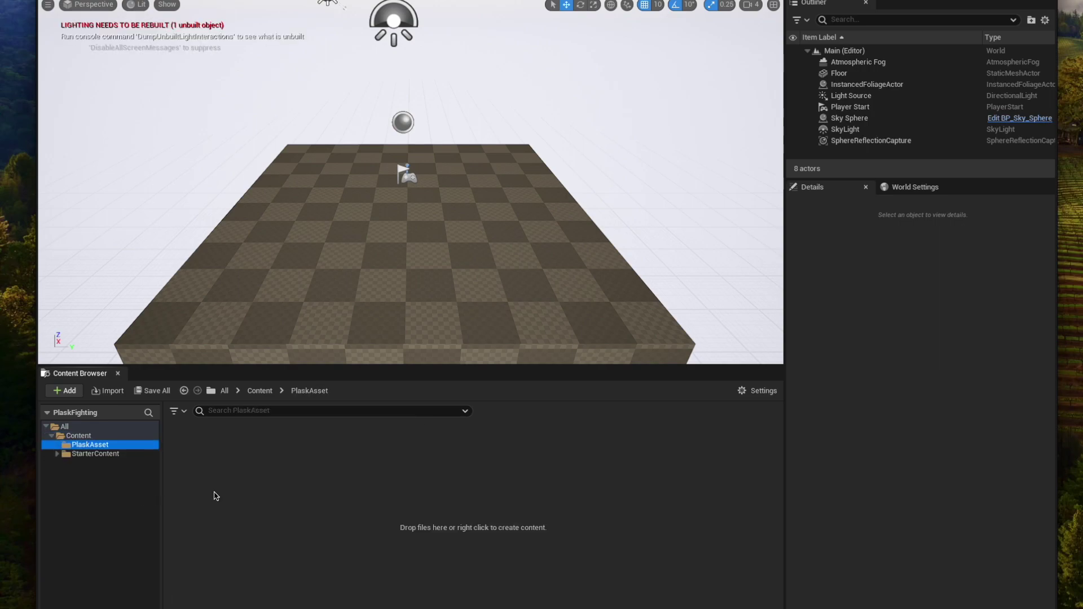
Import Alex.fbx with Import Animations on and Animation Length set to Animated Time
click(107, 391)
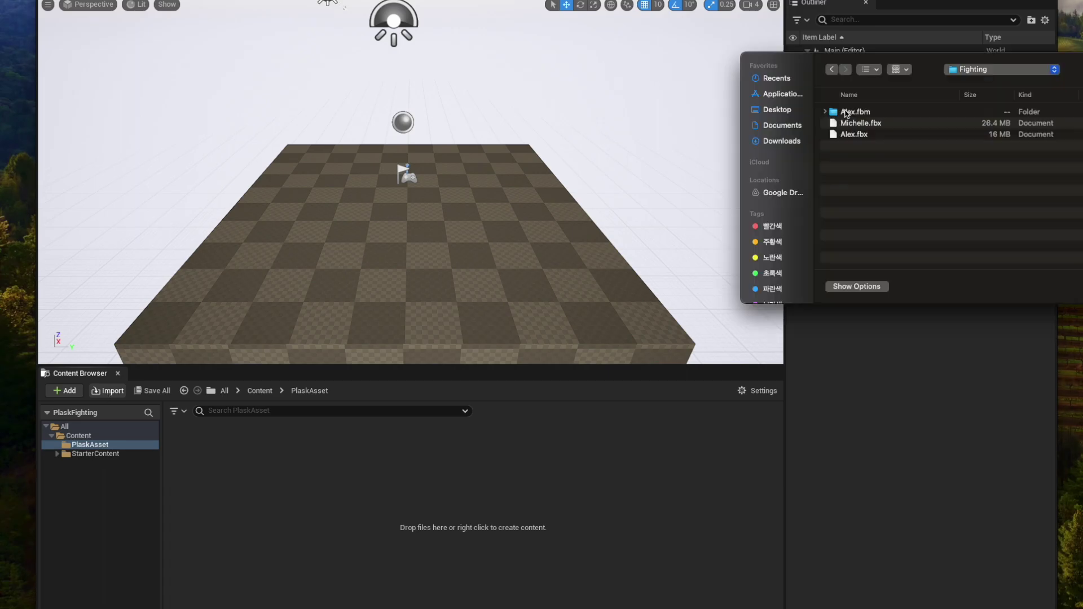
double_click(861, 136)
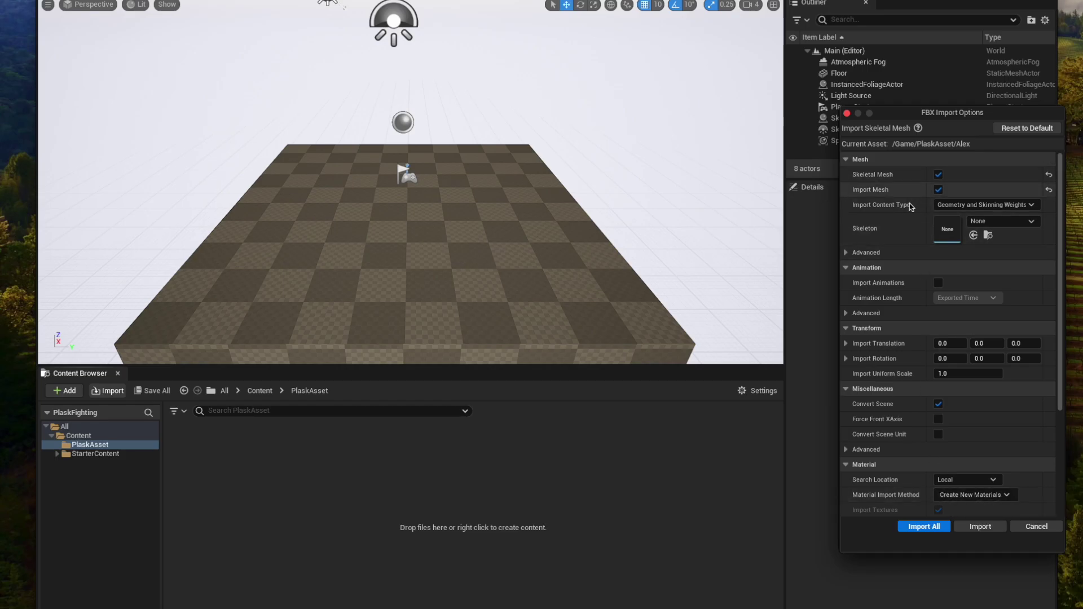
scroll(910, 207, down, 3)
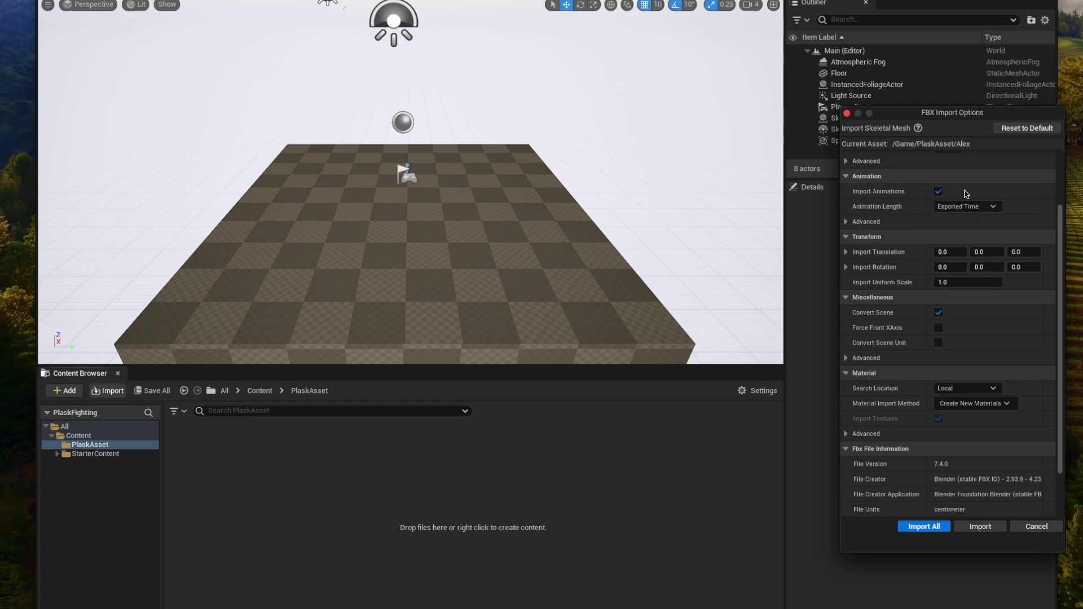
click(939, 192)
click(962, 206)
click(956, 228)
click(921, 529)
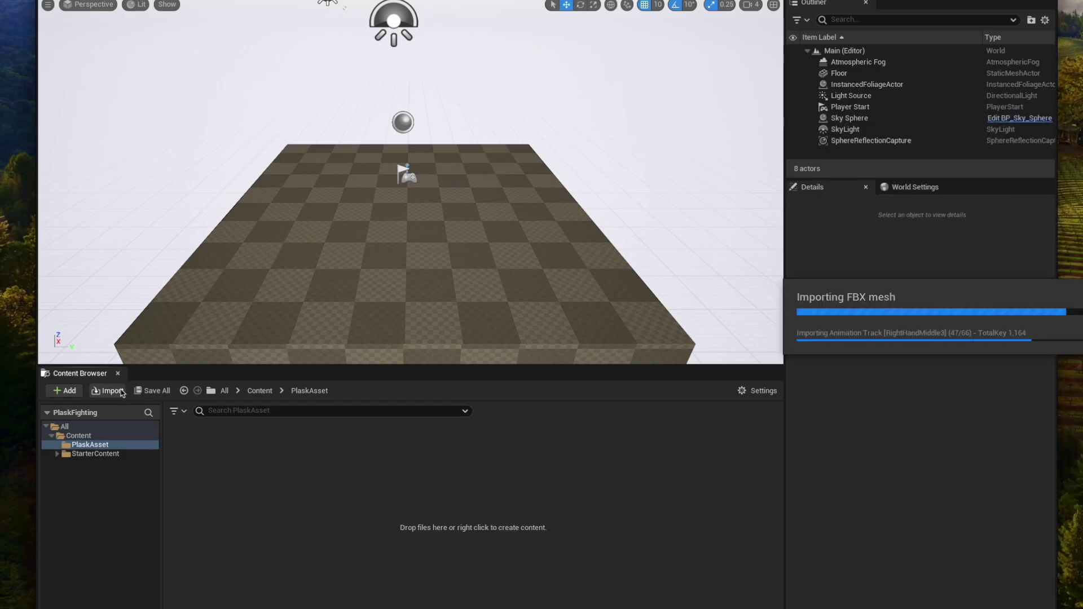
click(86, 446)
click(109, 389)
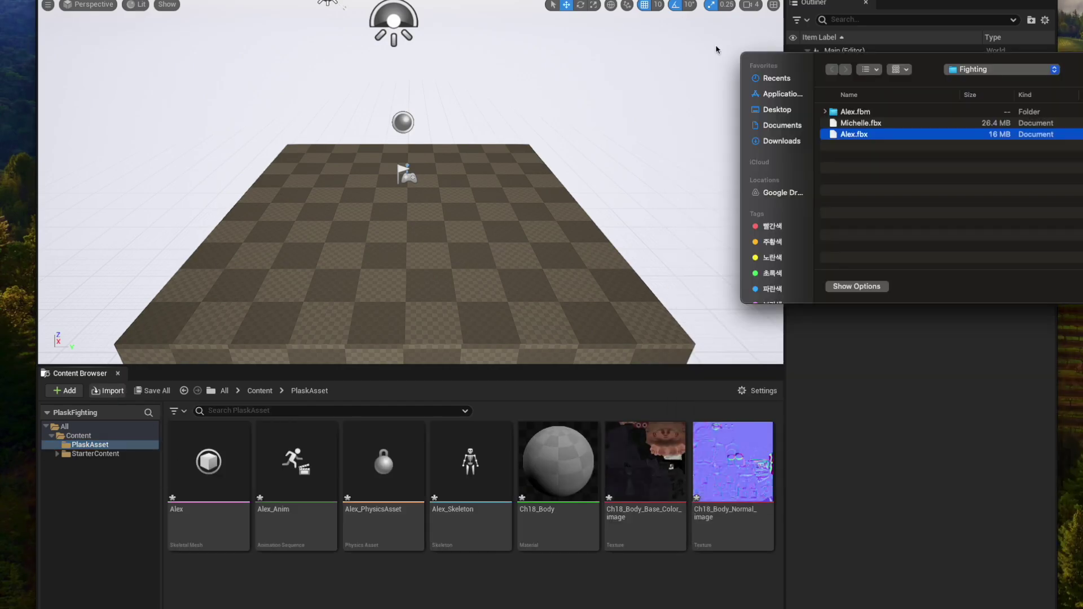
Import Michelle.fbx with Alex_Skeleton and the same animation import settings
click(856, 124)
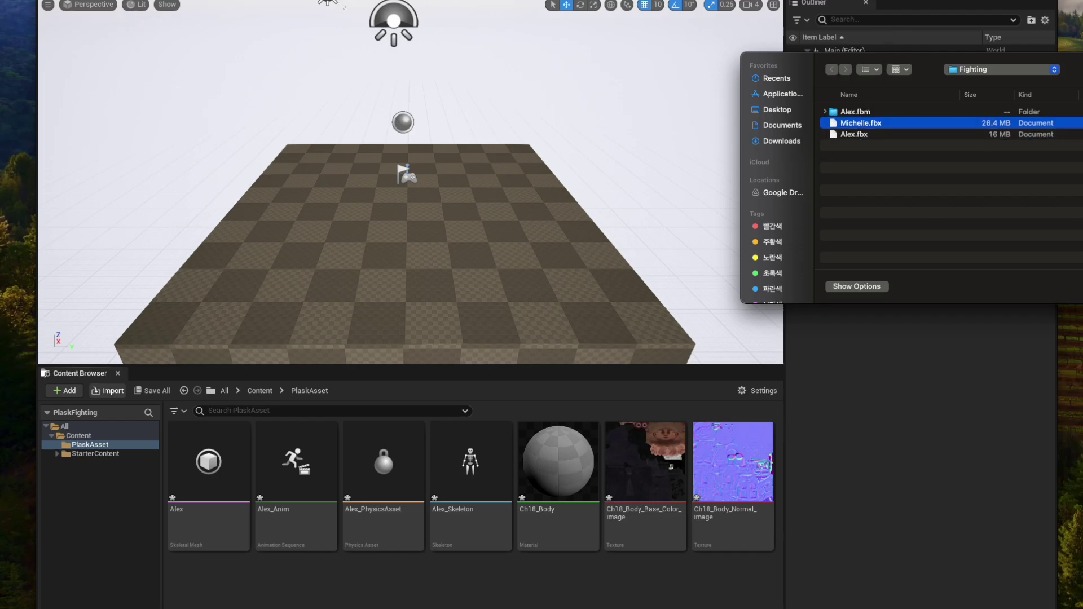
key(Return)
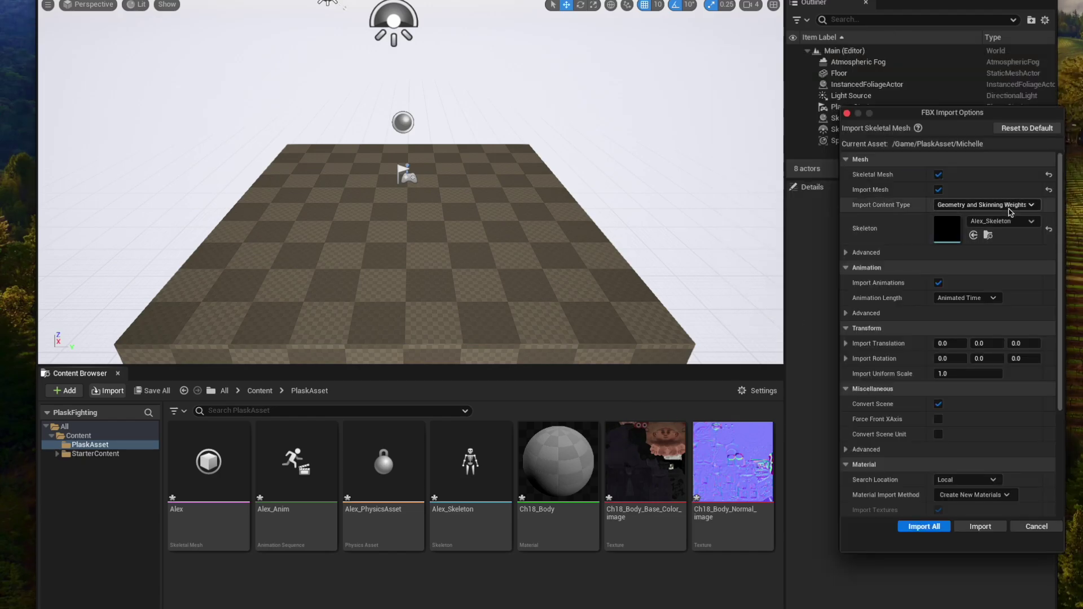
scroll(981, 237, down, 4)
scroll(944, 280, up, 4)
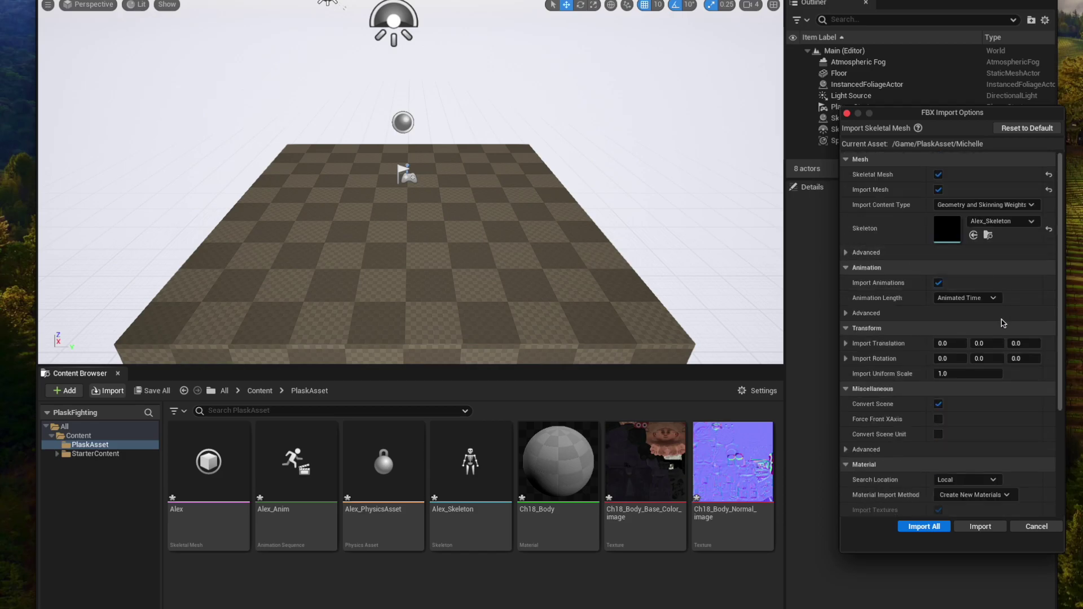
click(924, 526)
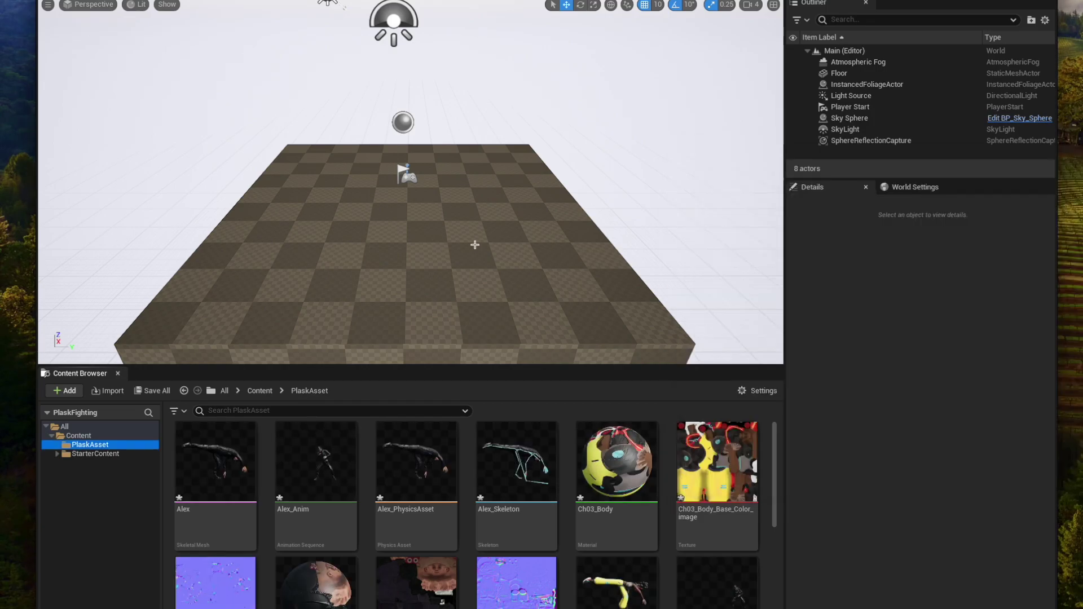
Place the Alex skeletal mesh near the centre of the checkered floor
drag(215, 463, 405, 208)
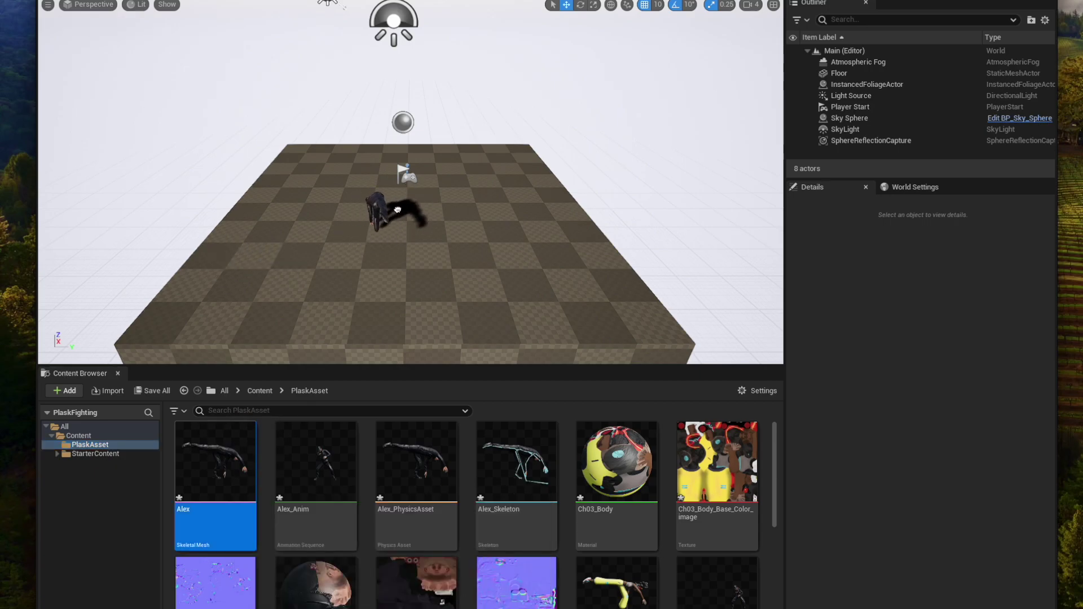
drag(405, 209, 397, 210)
scroll(607, 540, down, 2)
scroll(607, 541, up, 1)
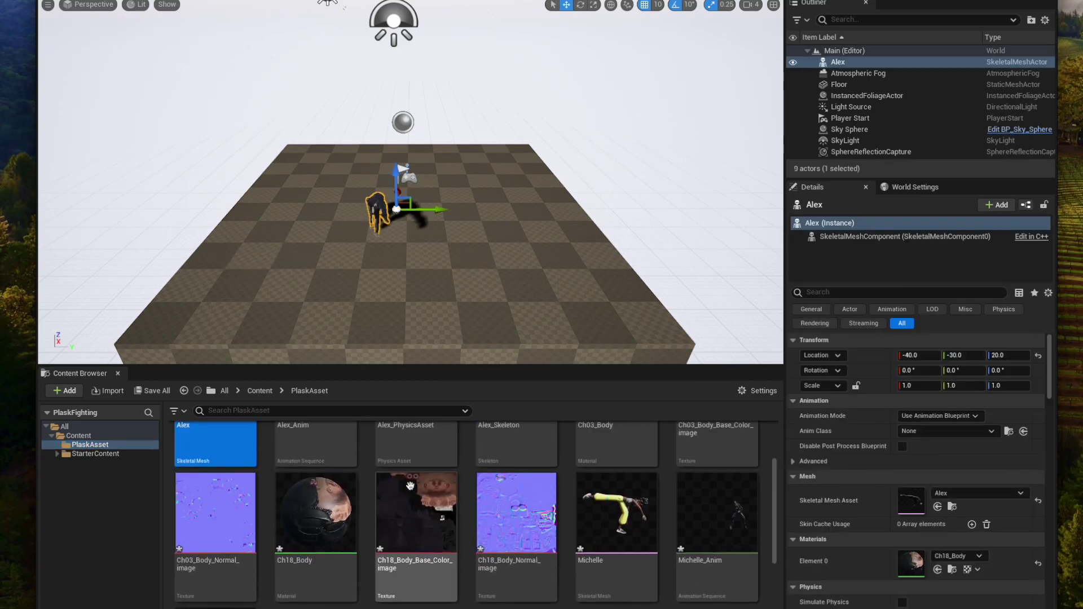
Place the Michelle skeletal mesh beside Alex, then select Alex
drag(607, 540, 437, 238)
scroll(412, 236, up, 1)
scroll(412, 236, up, 2)
scroll(413, 236, up, 2)
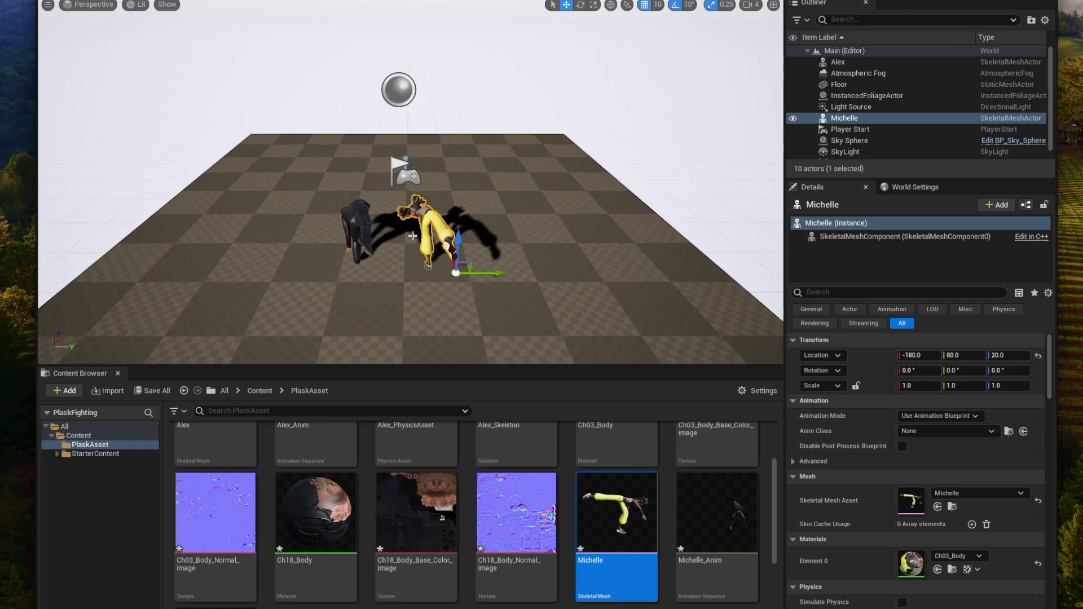
scroll(412, 236, up, 2)
scroll(413, 236, up, 2)
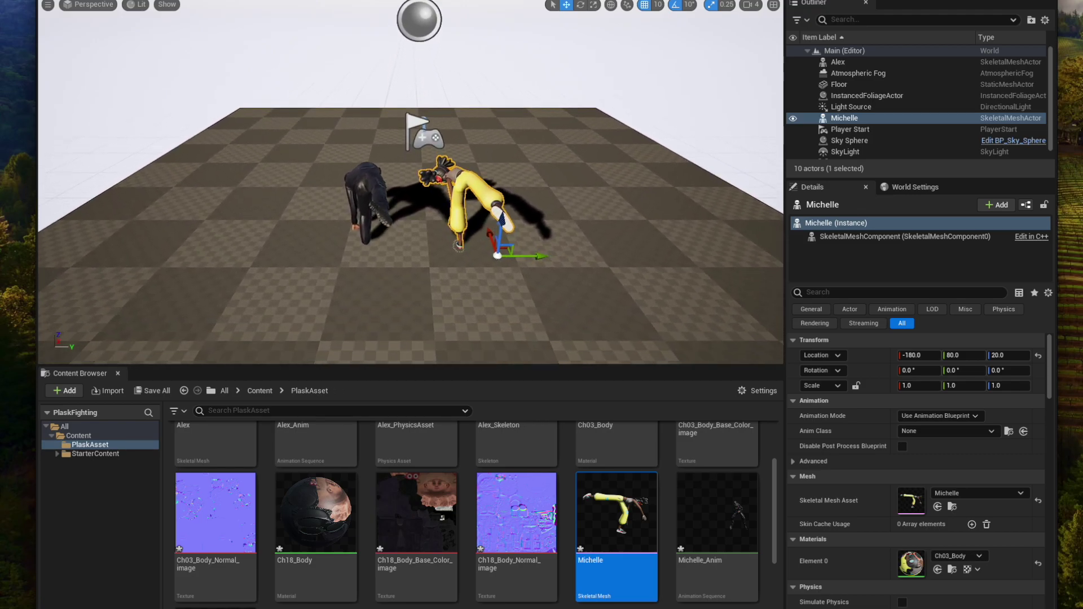
scroll(413, 236, up, 2)
click(384, 172)
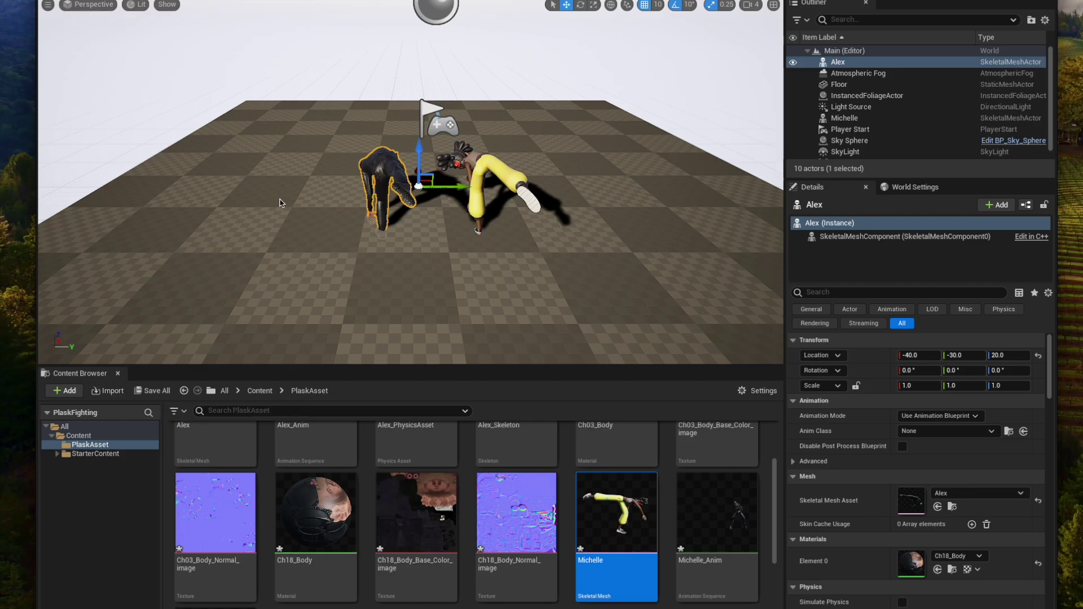
click(447, 123)
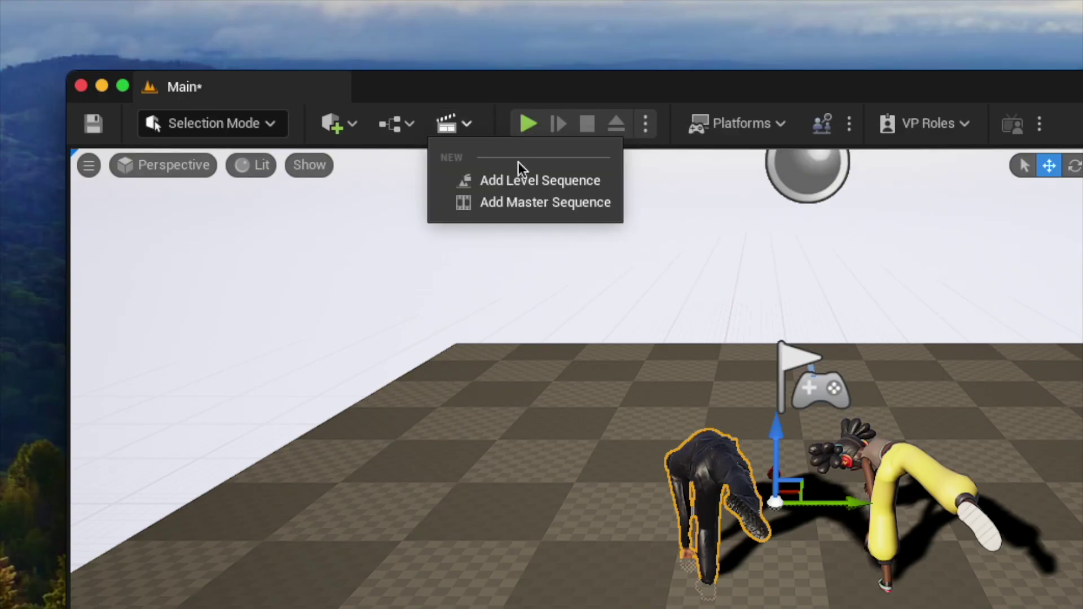
Add a level sequence saved in the PlaskAsset folder as FightingSequence
click(486, 180)
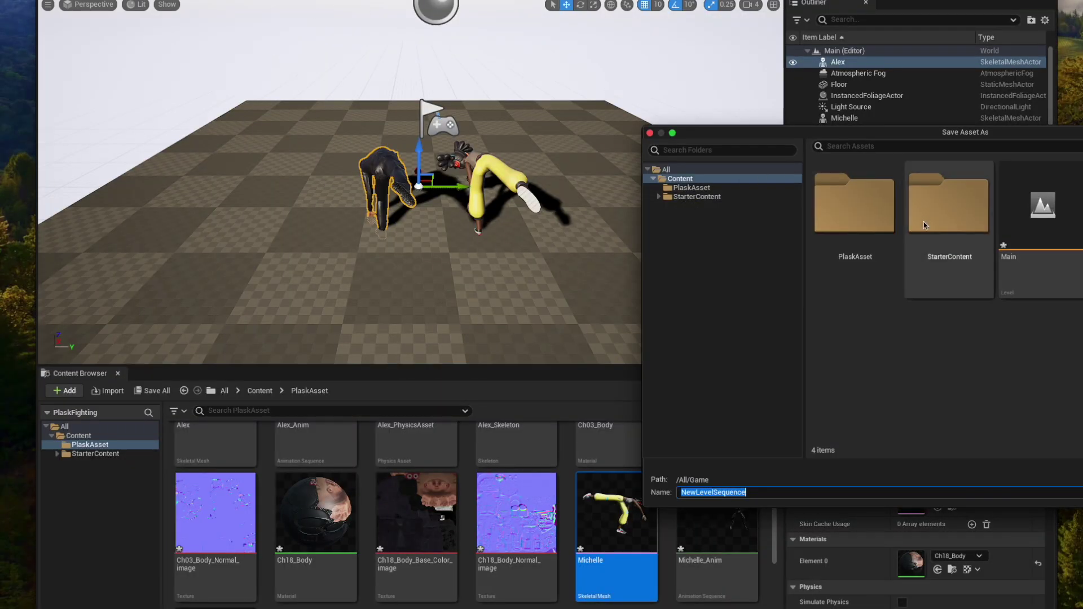
double_click(883, 245)
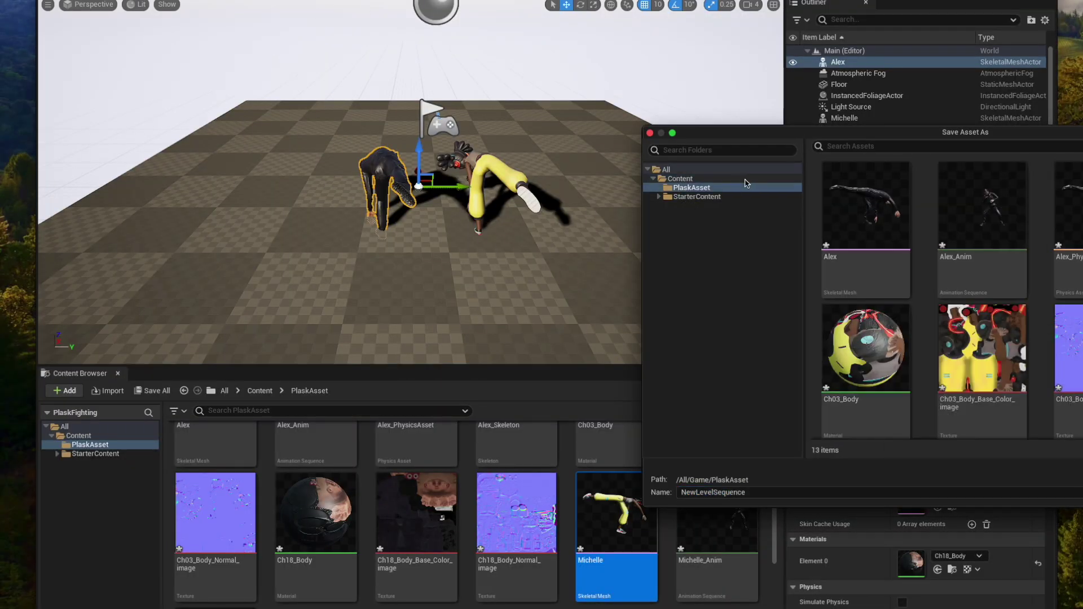
click(723, 188)
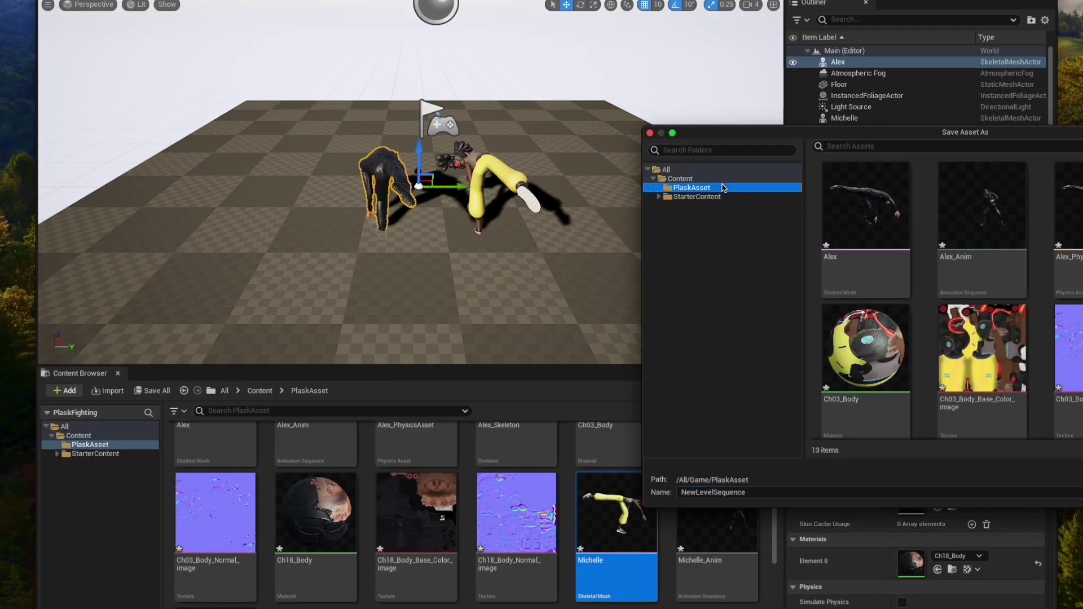
click(762, 492)
text(Fighting)
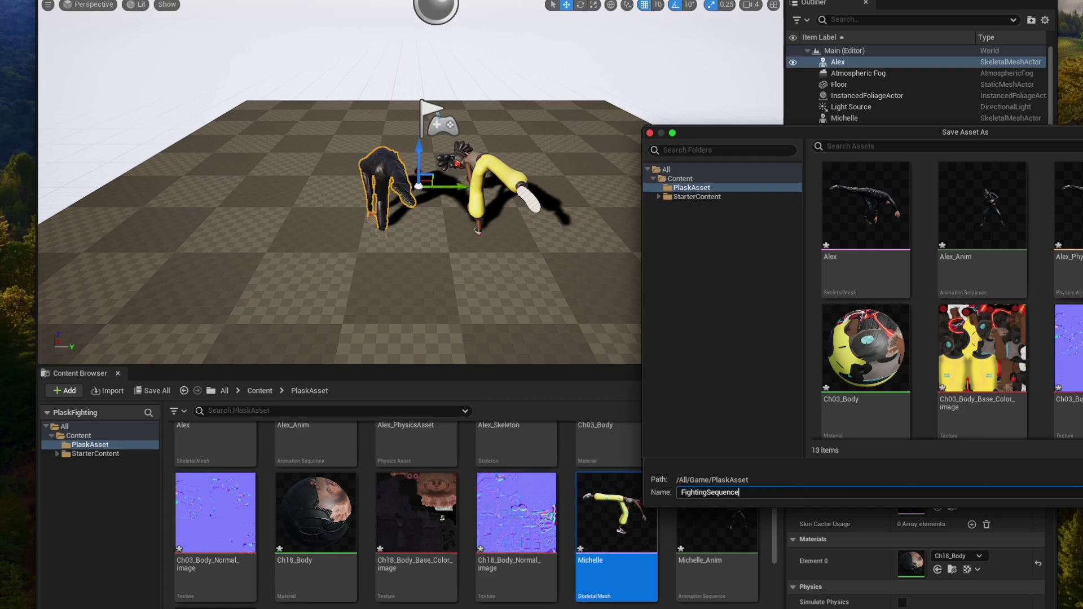
key(Return)
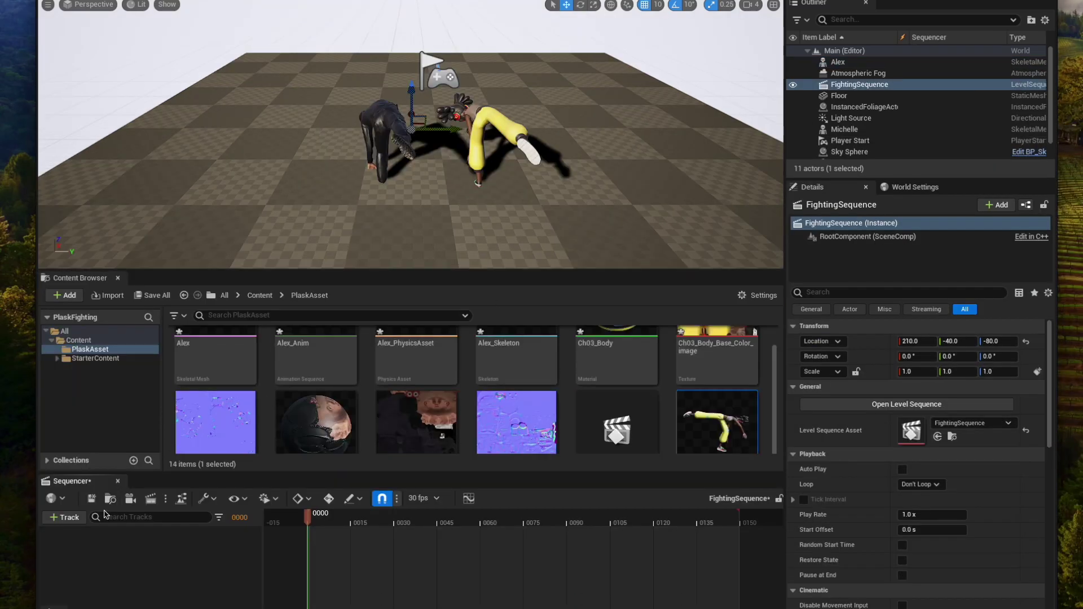
Add Alex to the sequence as a track animated with Alex_Anim
click(381, 128)
click(68, 517)
mouse_move(118, 321)
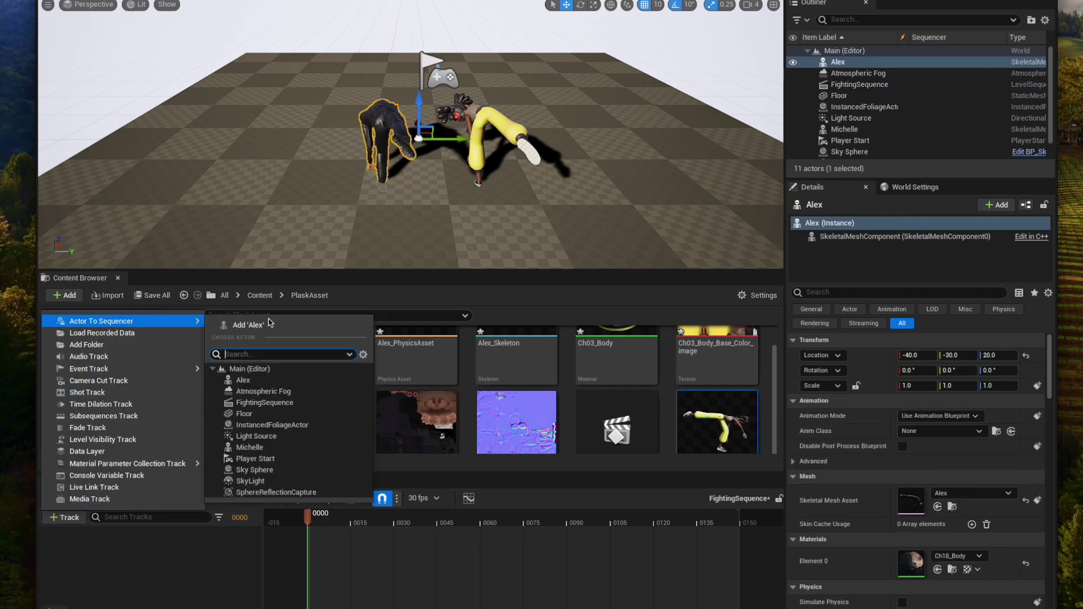
click(269, 323)
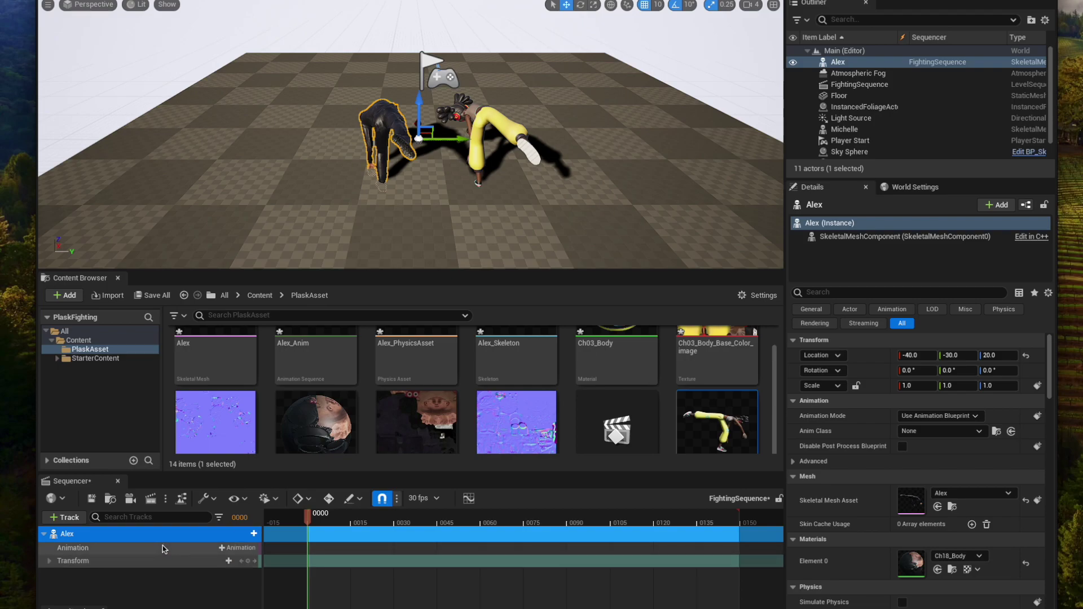
click(231, 548)
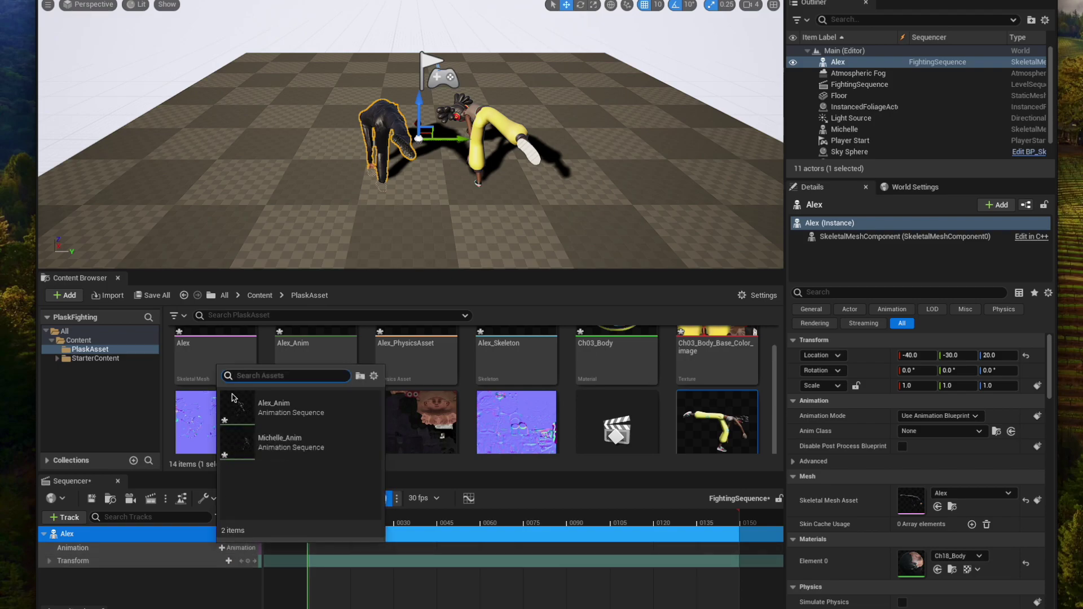
click(278, 403)
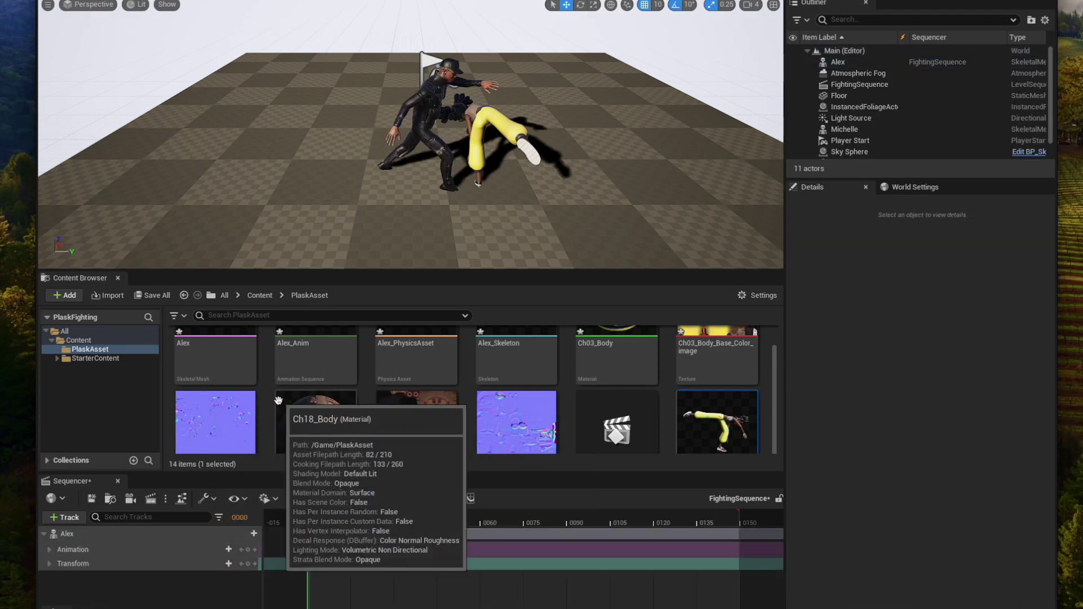
Add Michelle to the sequence as a track animated with Michelle_Anim
click(481, 123)
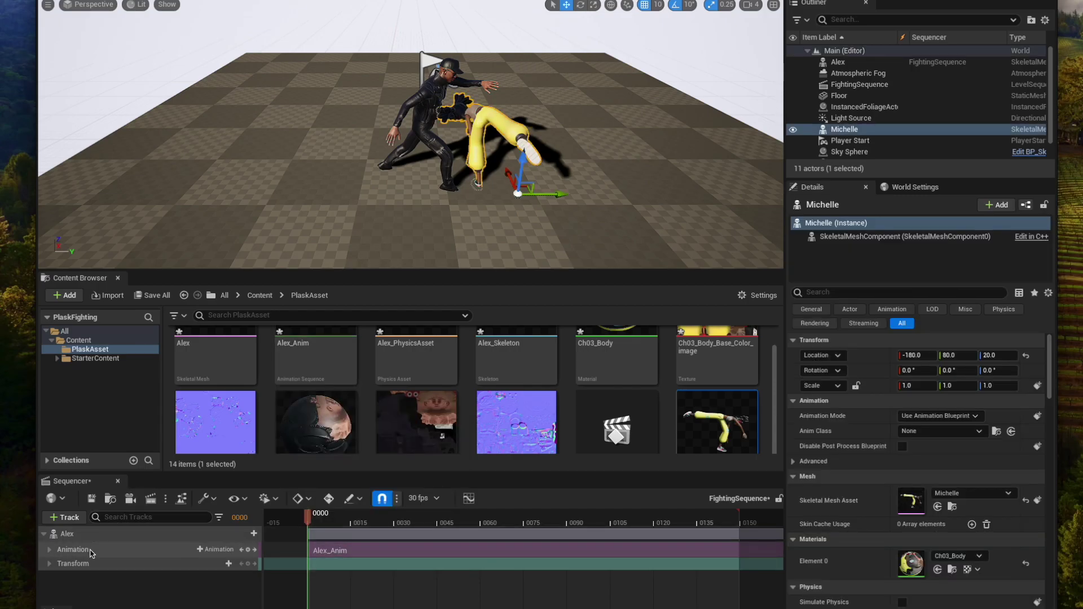
click(65, 517)
mouse_move(101, 321)
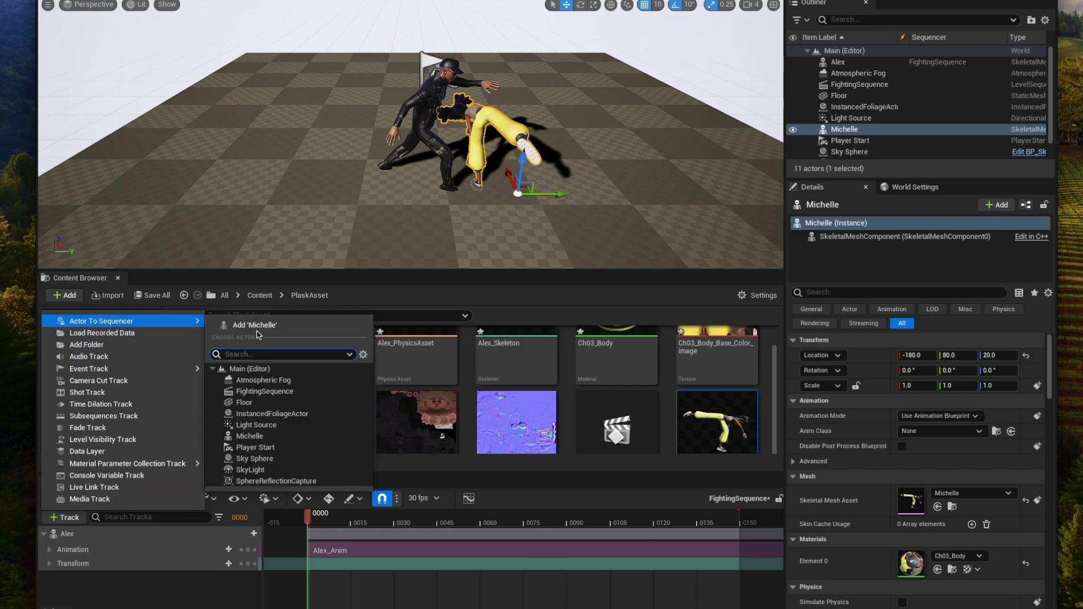
click(255, 326)
click(220, 592)
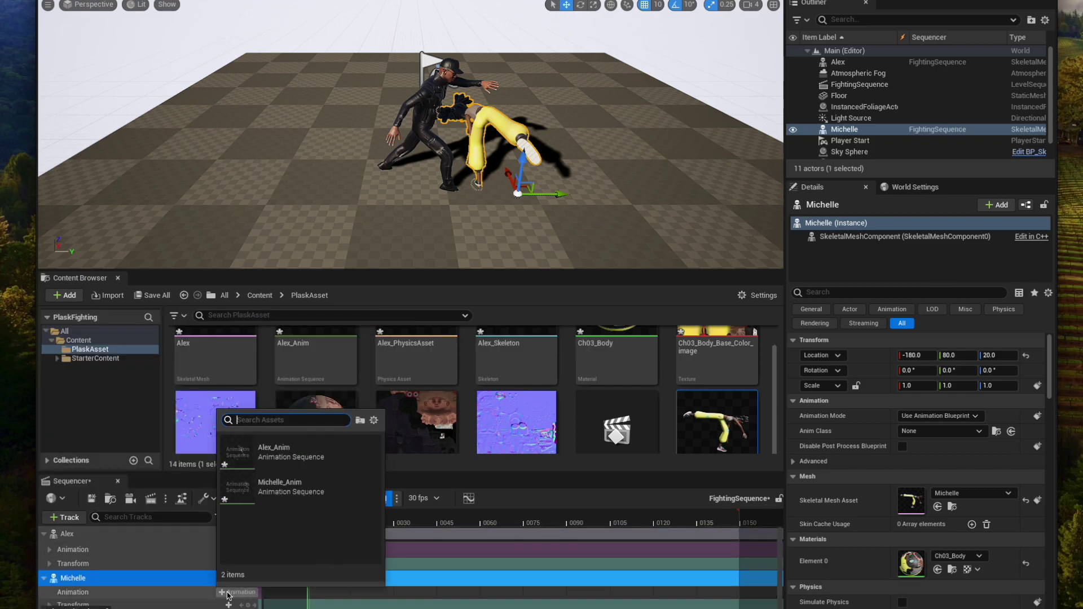
click(281, 491)
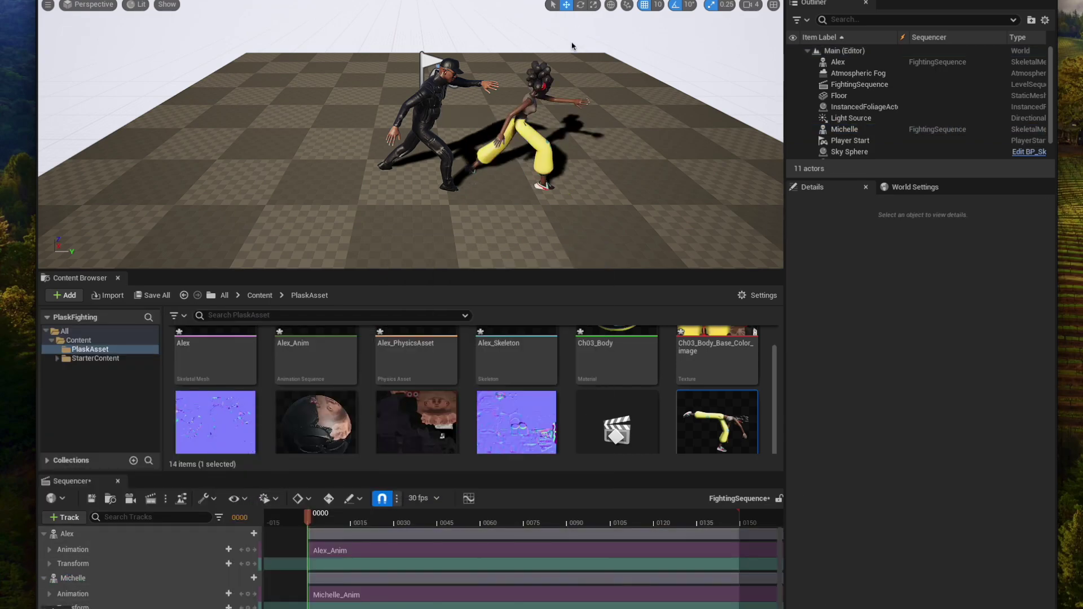
scroll(520, 158, up, 1)
scroll(521, 158, up, 1)
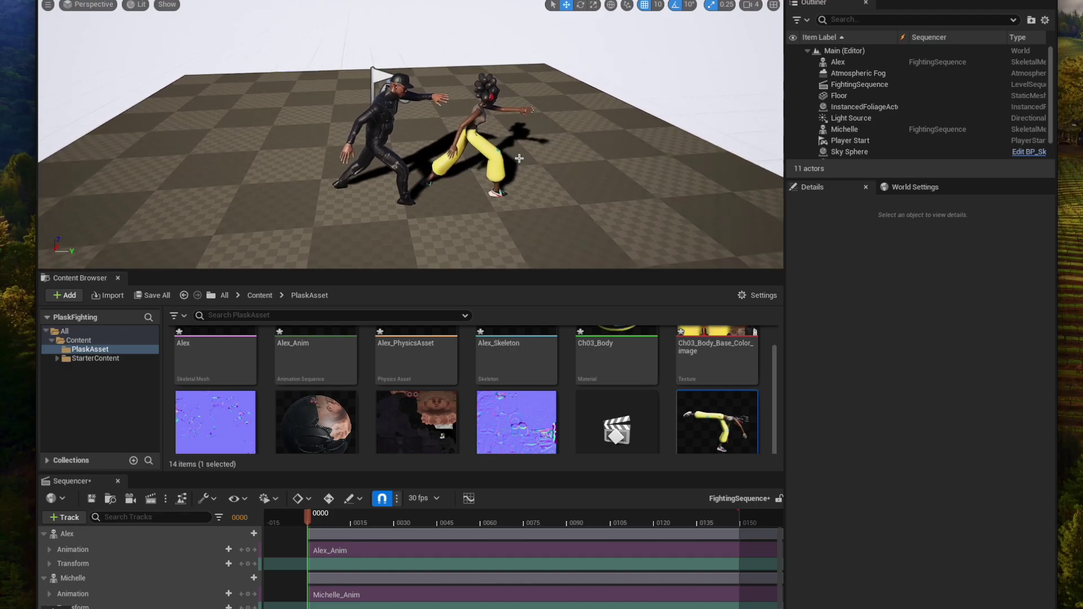
scroll(520, 159, up, 1)
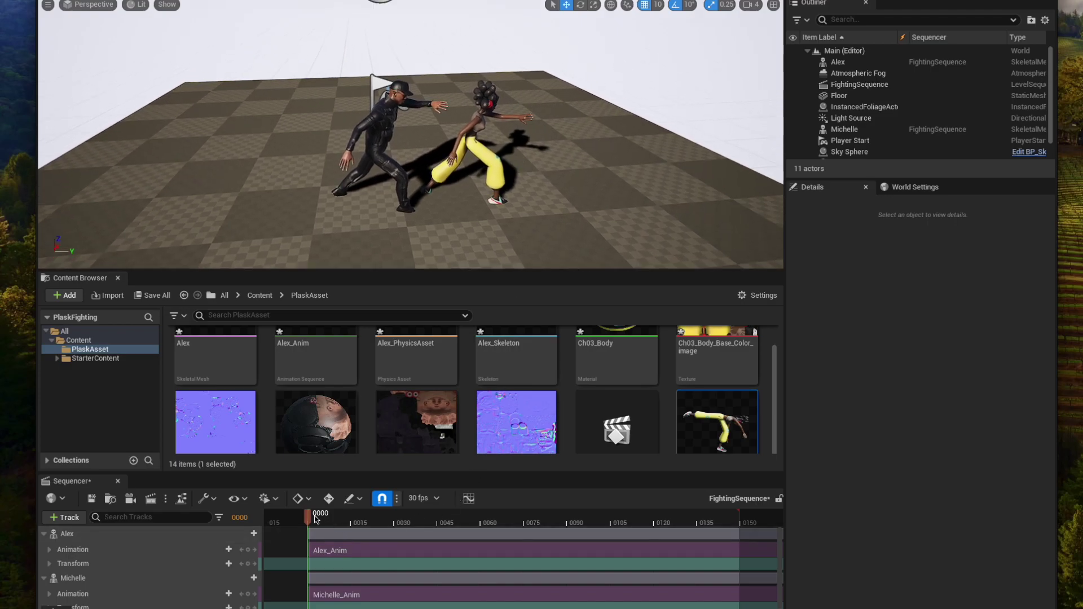
Play and stop the fight animation to check where the fighters stand
key(space)
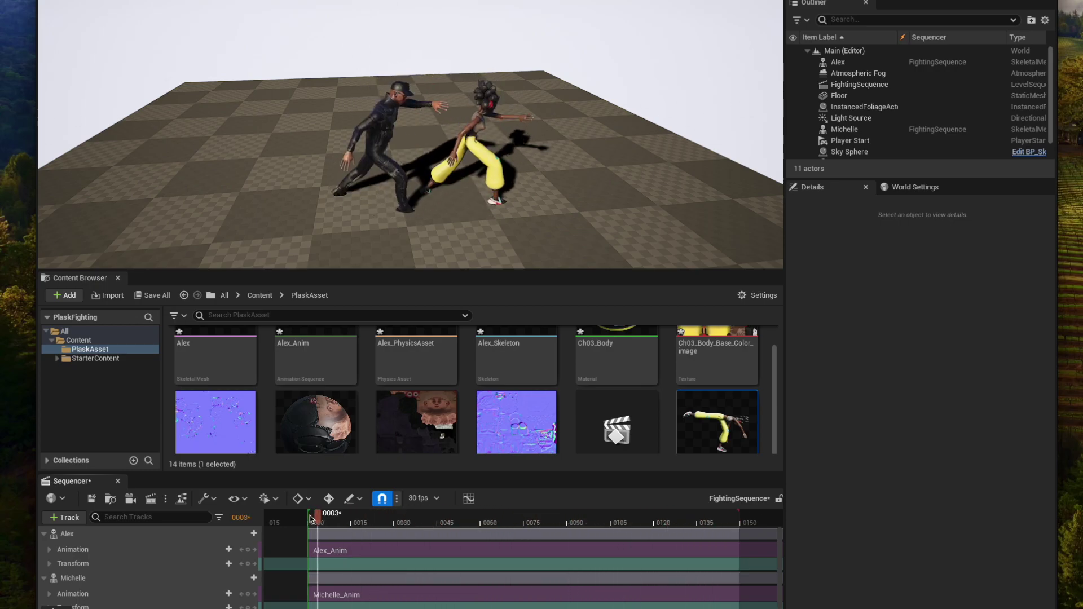
key(space)
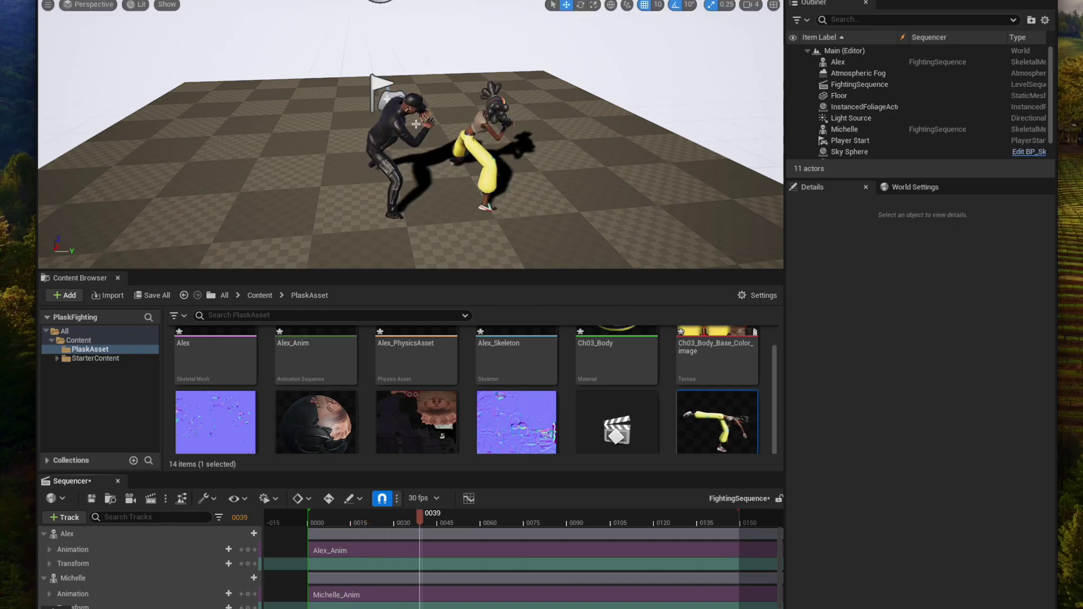
drag(416, 123, 418, 85)
Rotate Michelle to Z 180 and move her to -130, 120, 30 facing Alex
click(511, 210)
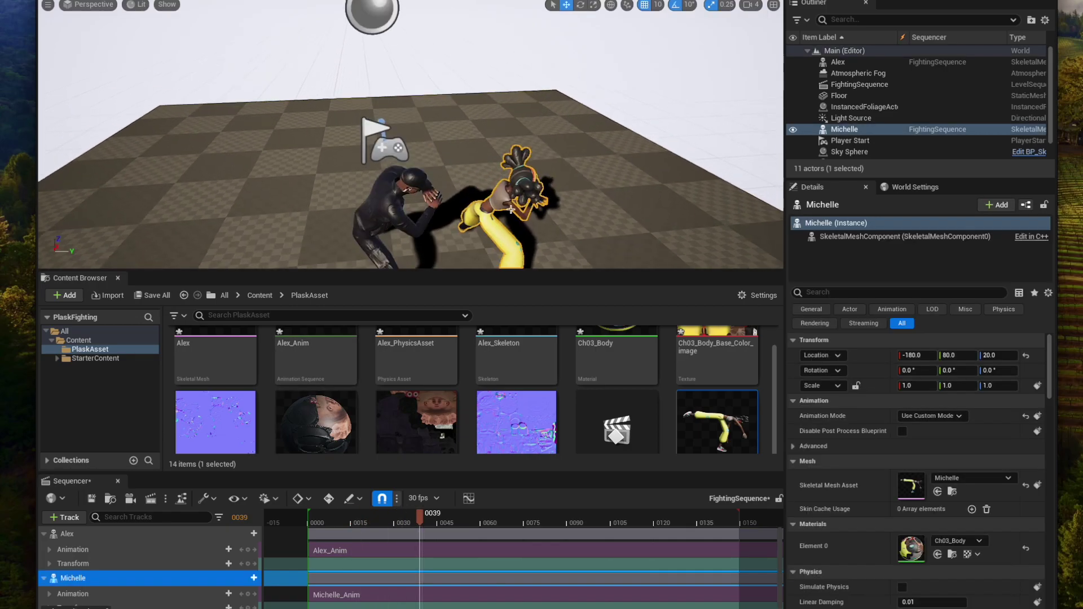
scroll(511, 209, down, 3)
click(580, 5)
mouse_move(556, 226)
mouse_down()
mouse_move(493, 254)
mouse_move(511, 249)
mouse_move(506, 168)
mouse_move(512, 178)
mouse_up()
key(w)
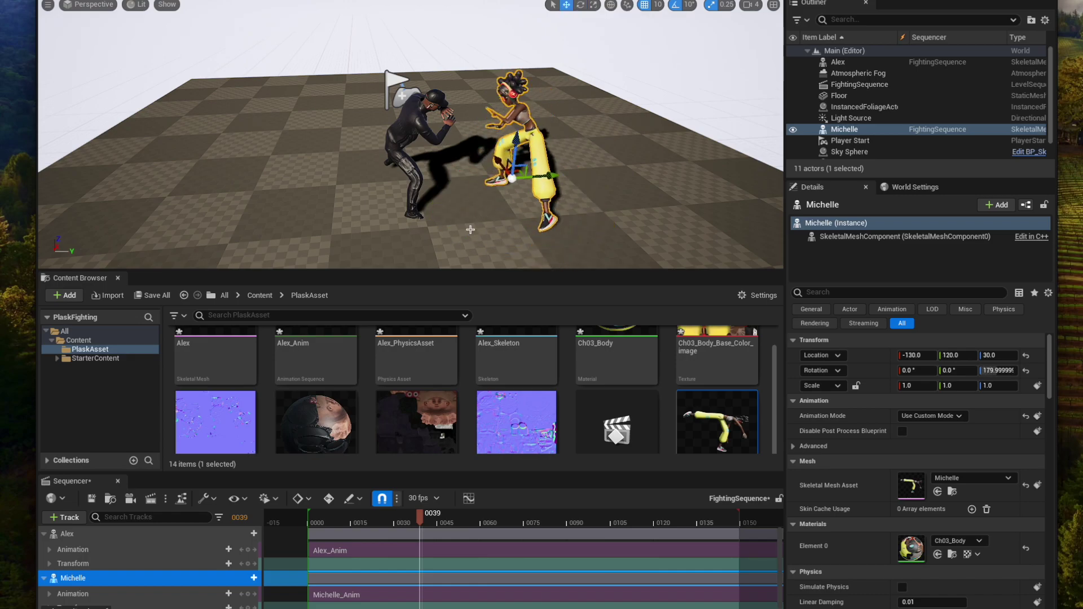
click(470, 230)
mouse_move(419, 513)
mouse_down()
mouse_move(310, 515)
mouse_move(739, 516)
mouse_up()
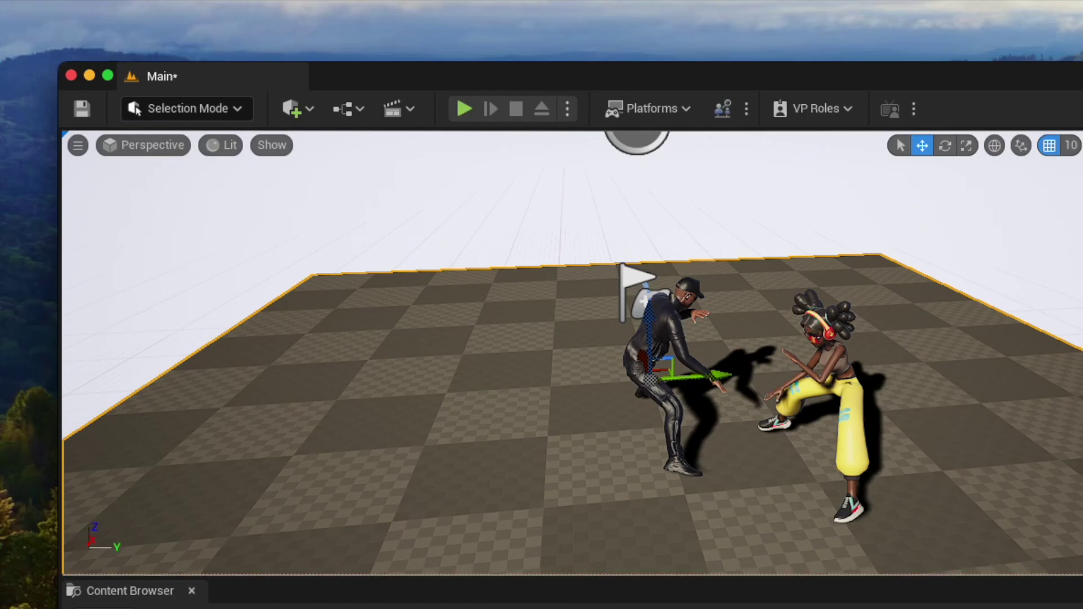
Add a Cine Camera Actor, raise it, rotate it to about Z 80 and move it near the fighters
click(310, 108)
mouse_move(347, 299)
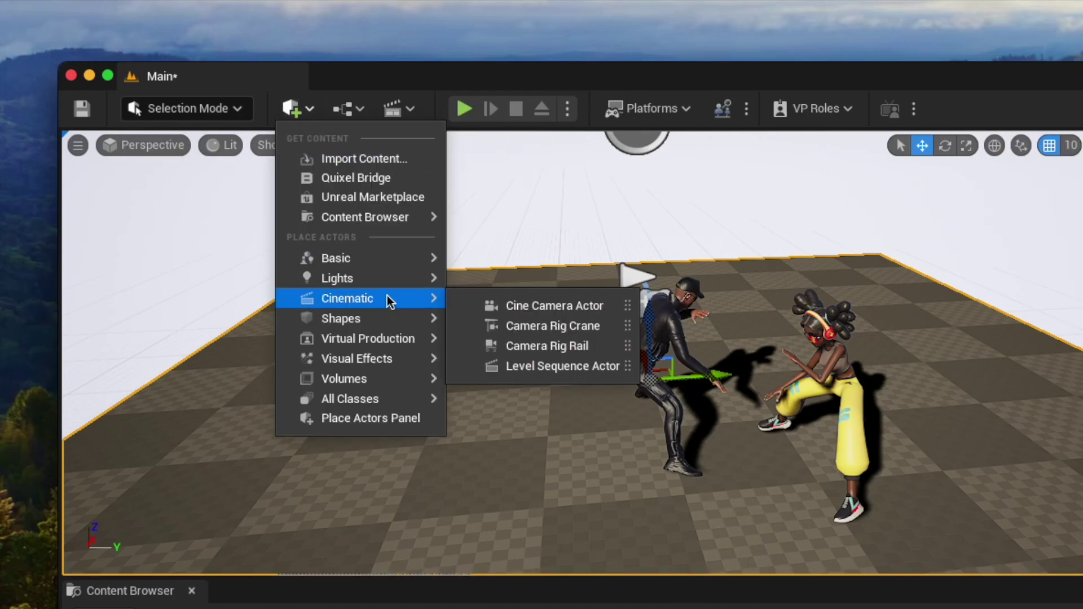
click(496, 305)
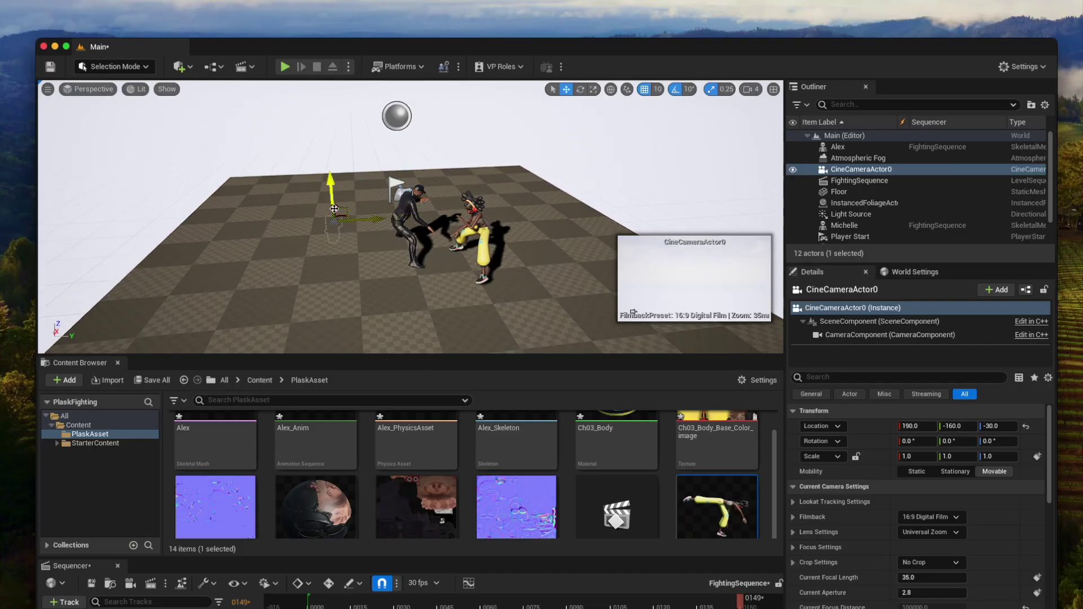
drag(335, 209, 338, 146)
click(580, 89)
mouse_move(367, 184)
mouse_down()
mouse_move(333, 187)
mouse_move(290, 240)
mouse_up()
click(567, 89)
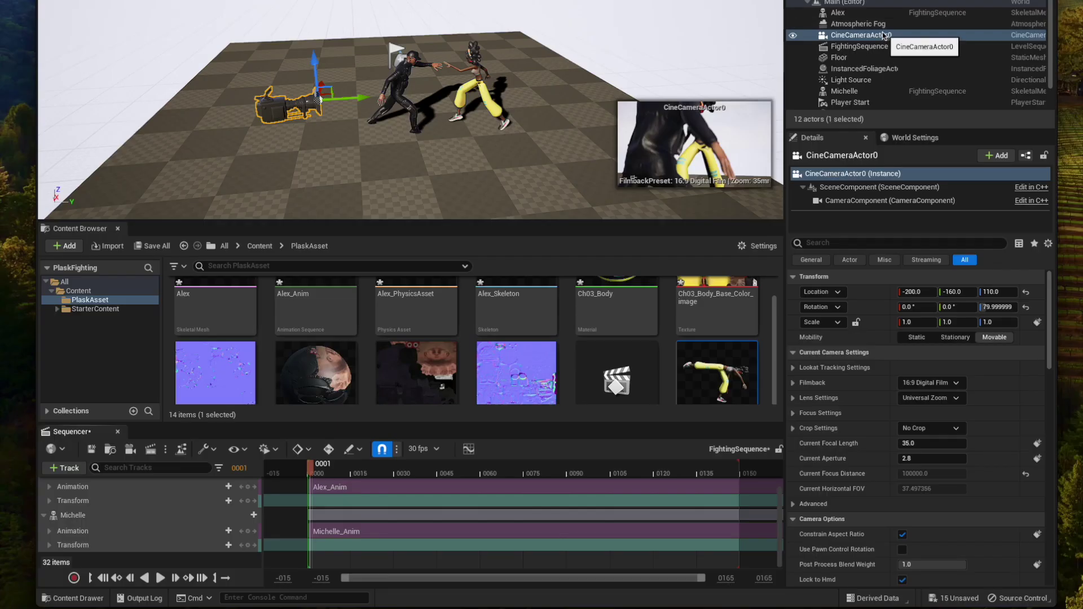
Add CineCameraActor0 to FightingSequence and key its aperture at the current frame
drag(861, 35, 173, 560)
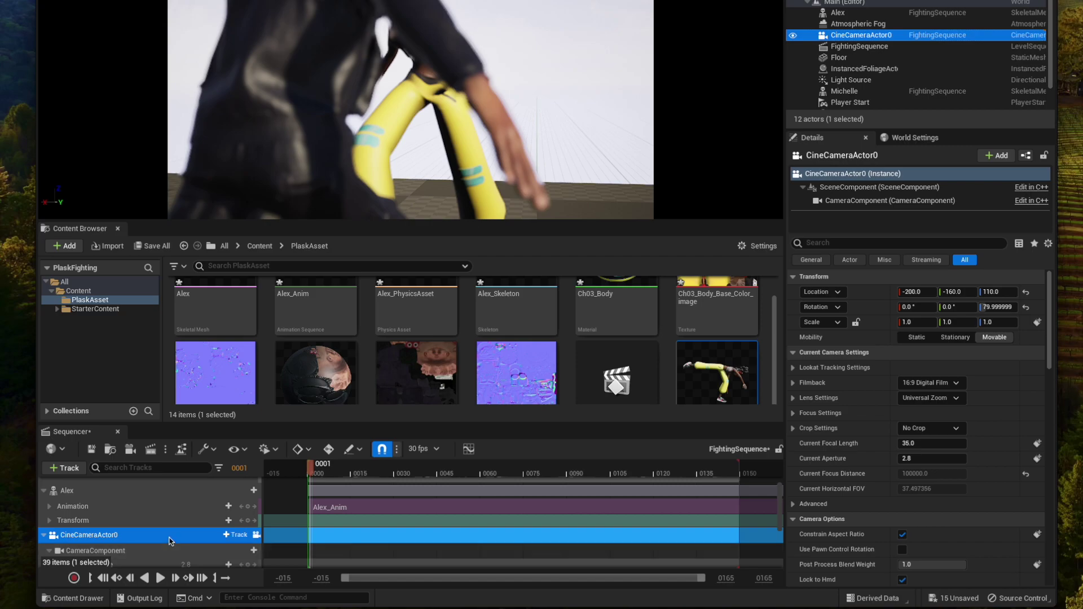
scroll(208, 519, up, 5)
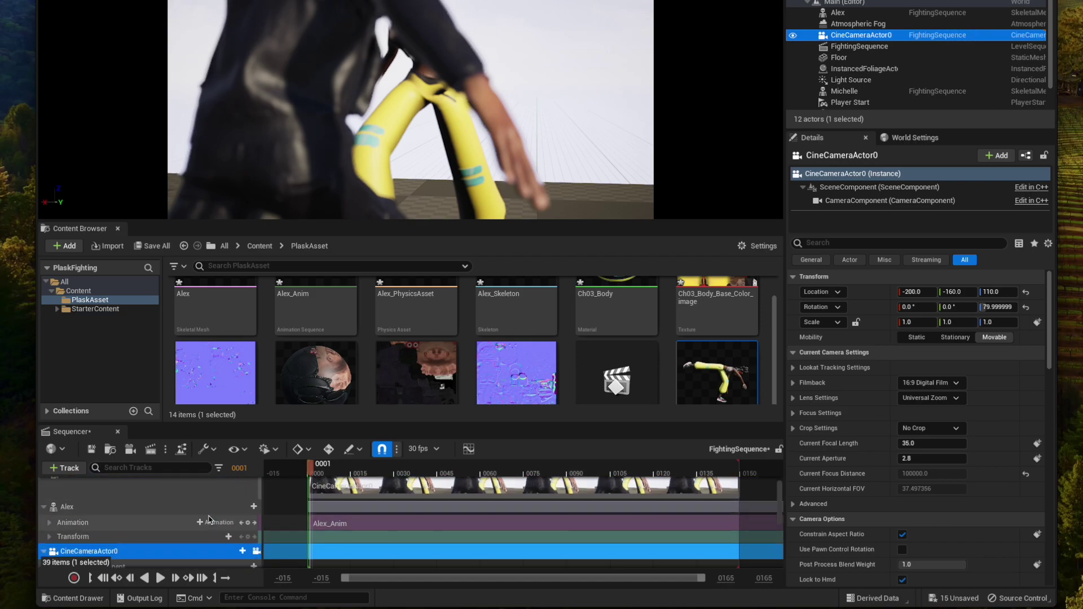
scroll(208, 519, down, 1)
scroll(208, 519, down, 1)
scroll(211, 518, down, 1)
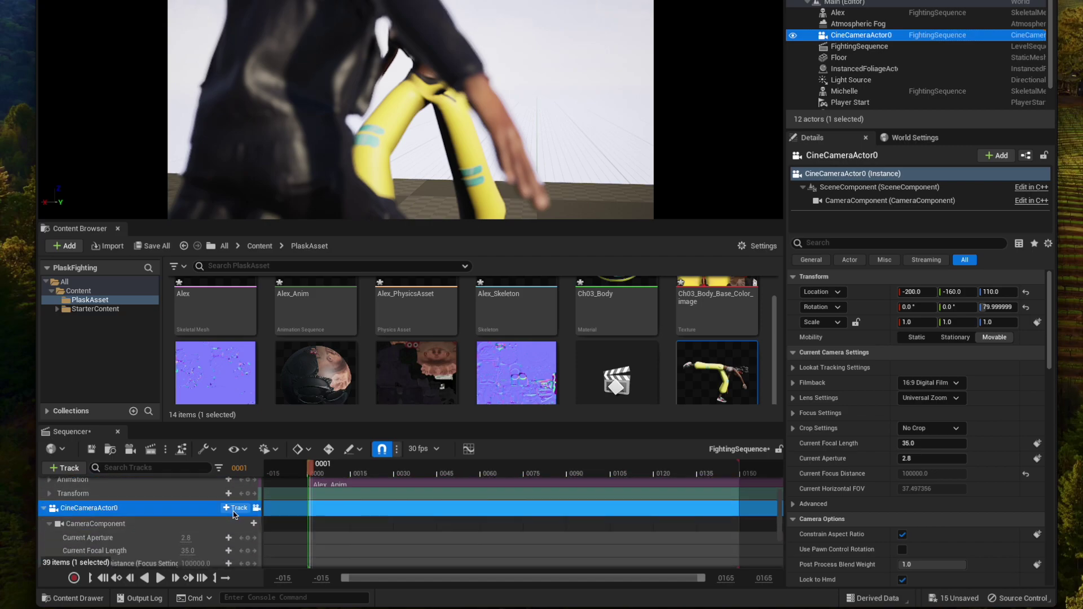
scroll(228, 516, down, 1)
scroll(233, 514, down, 1)
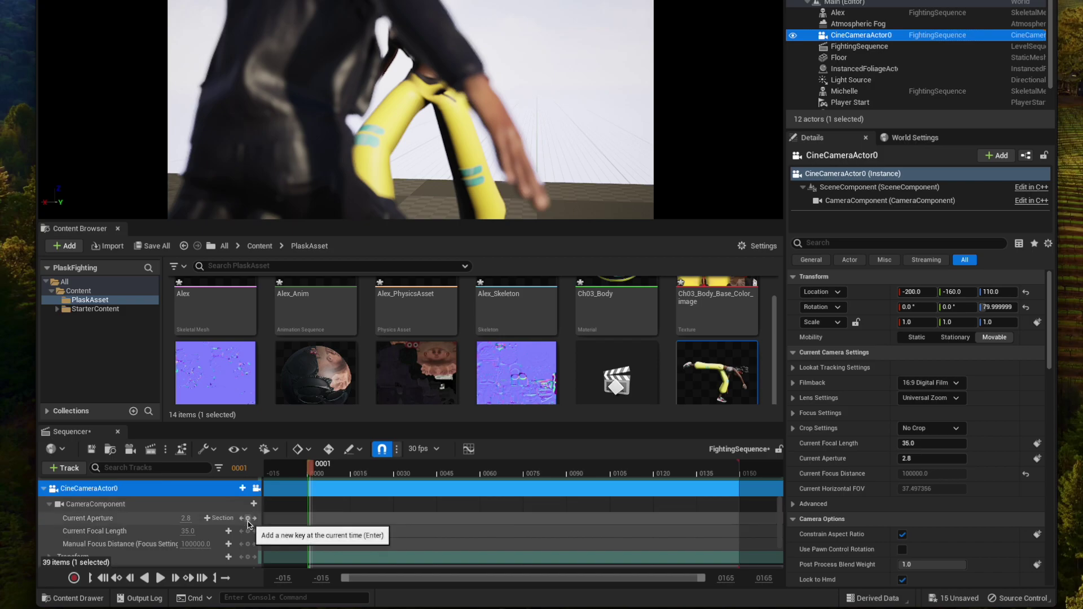
click(251, 519)
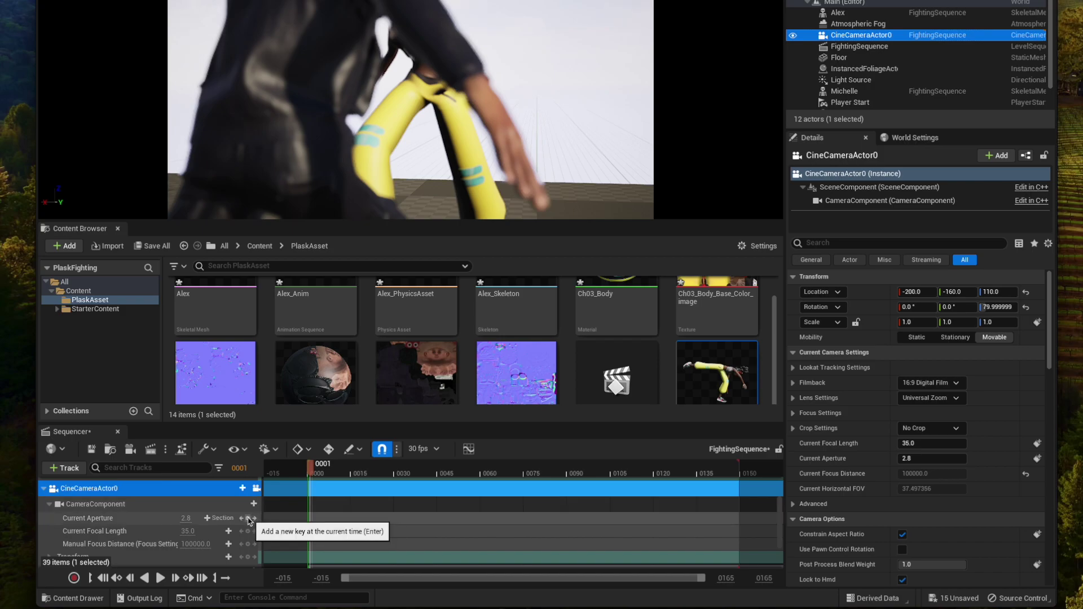
Expand the camera's Transform tracks and key its transform at frame 0
scroll(249, 520, down, 1)
scroll(214, 525, down, 2)
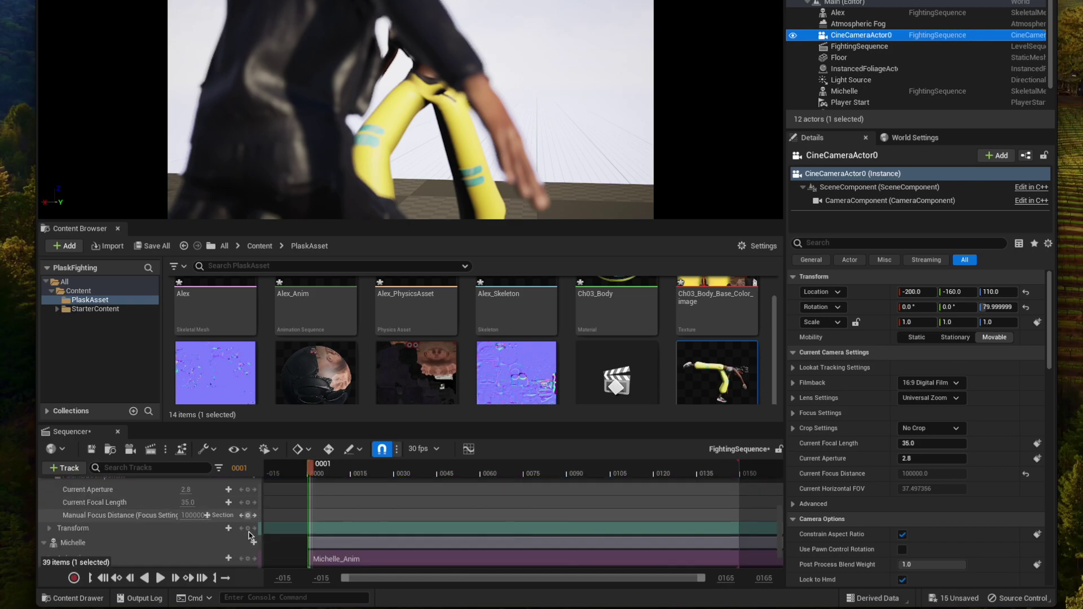
scroll(173, 530, down, 2)
scroll(95, 513, up, 1)
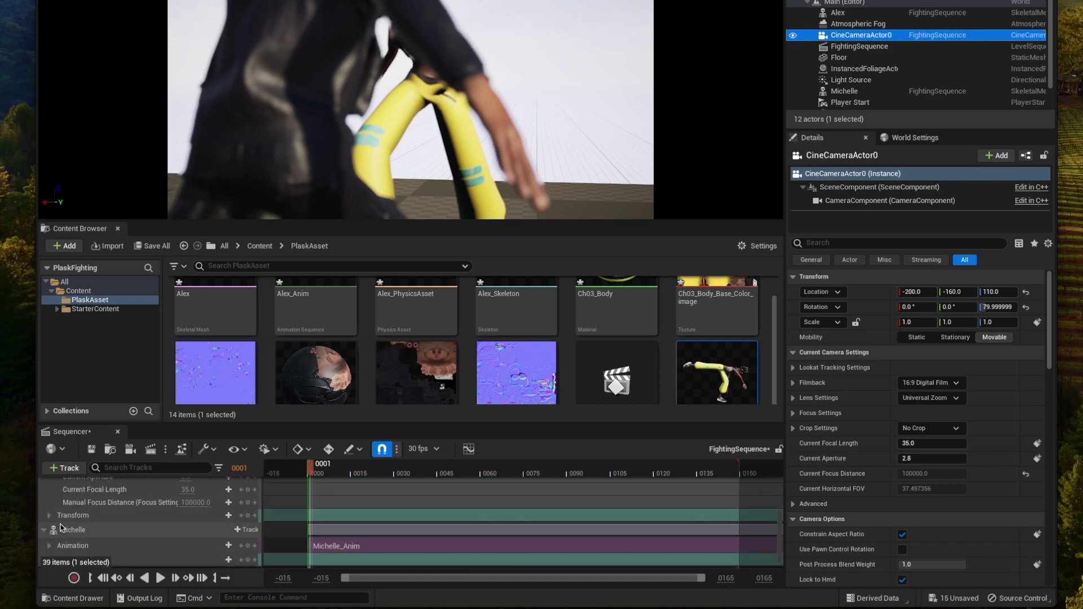
click(50, 514)
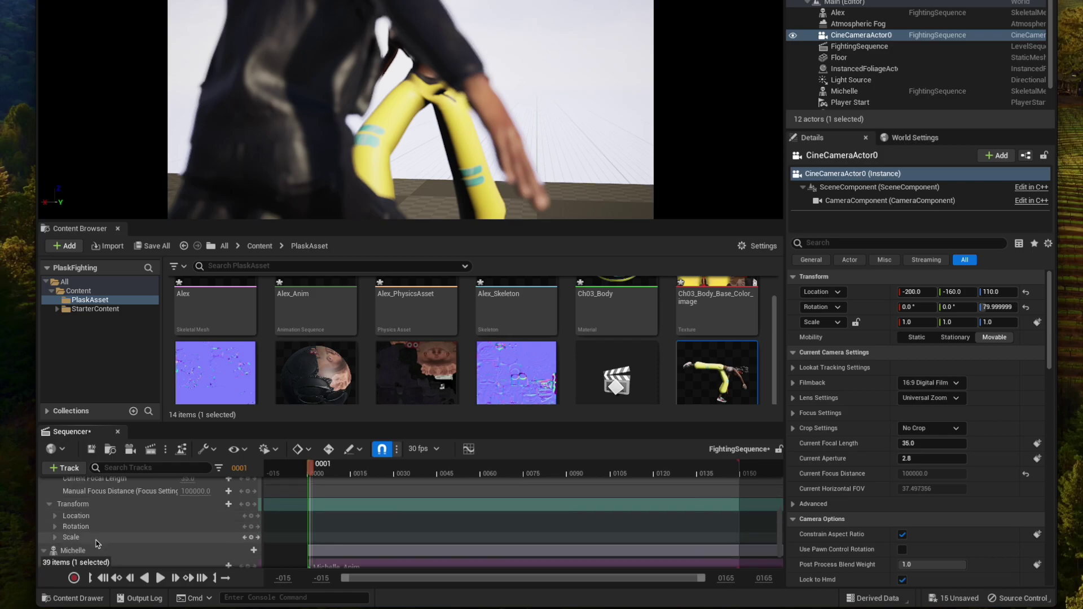
scroll(243, 505, down, 1)
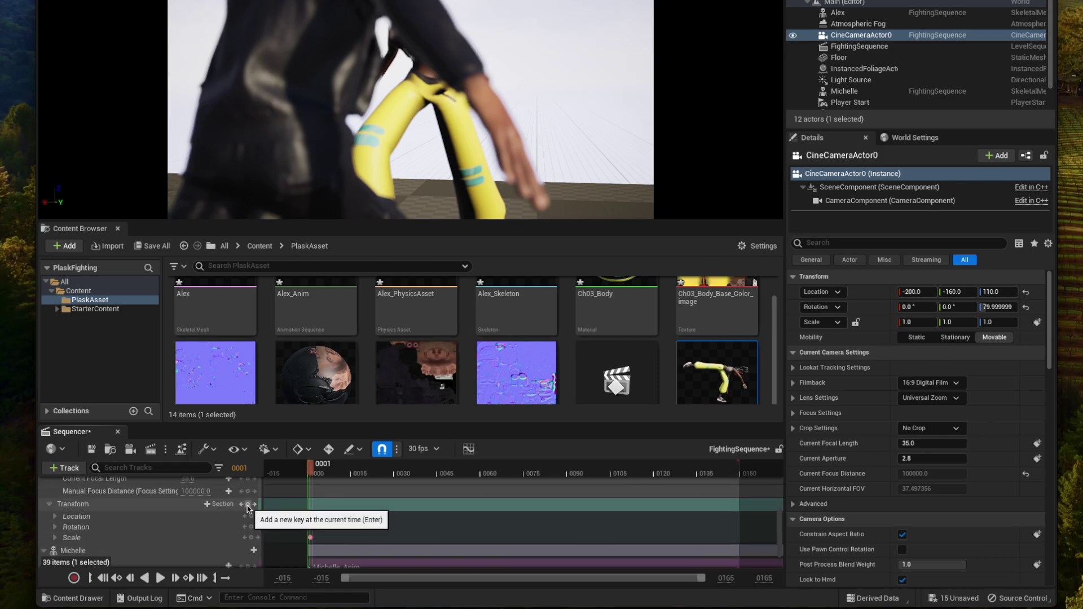
click(248, 504)
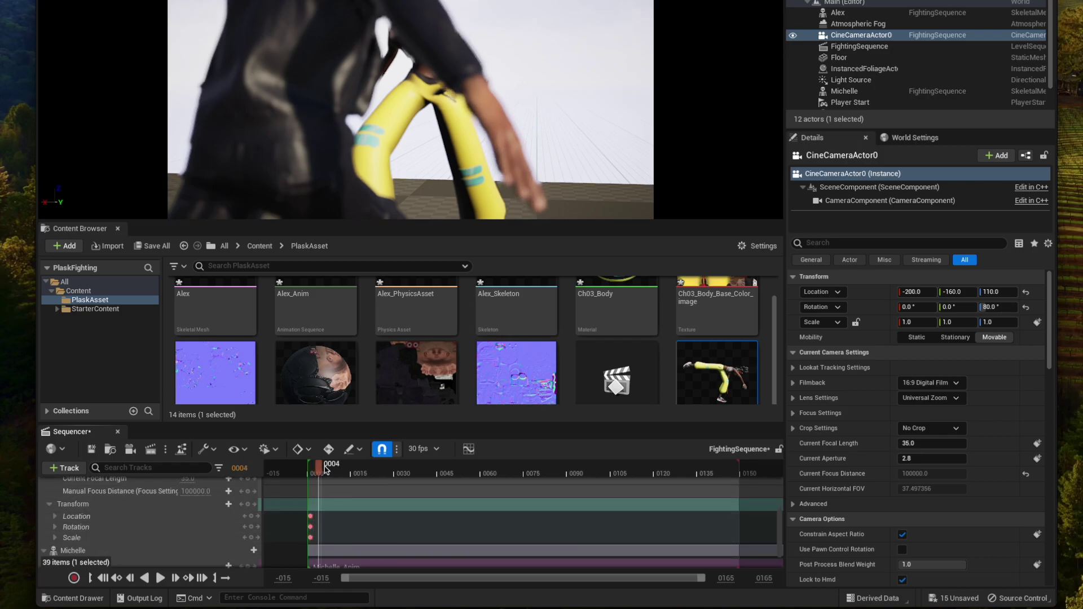
At frame 13, set the camera's Location X to -255, key it, and preview the slide
drag(312, 470, 347, 470)
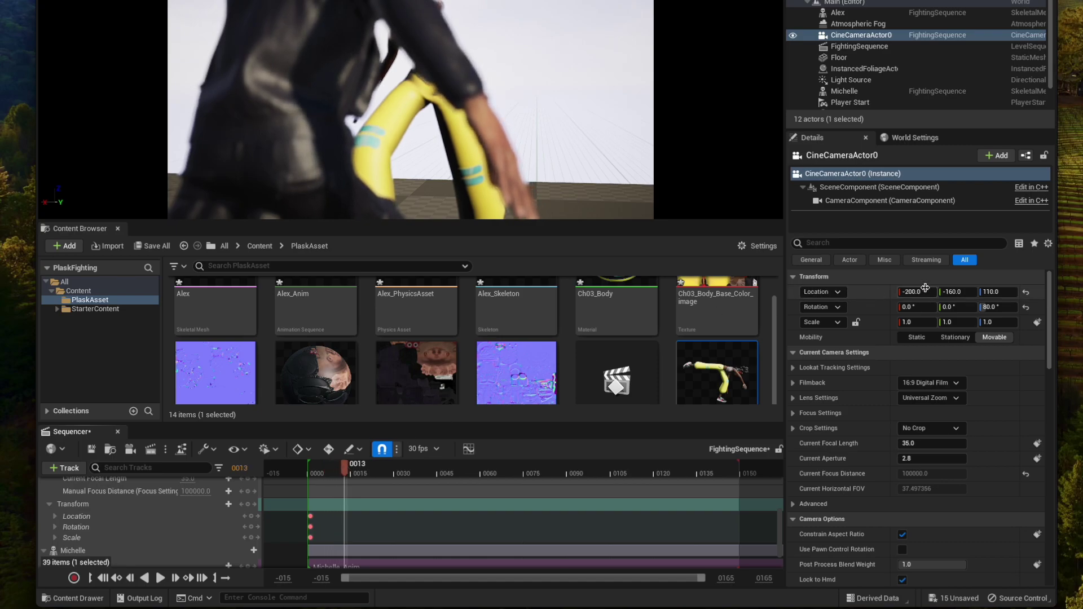
drag(921, 292, 890, 291)
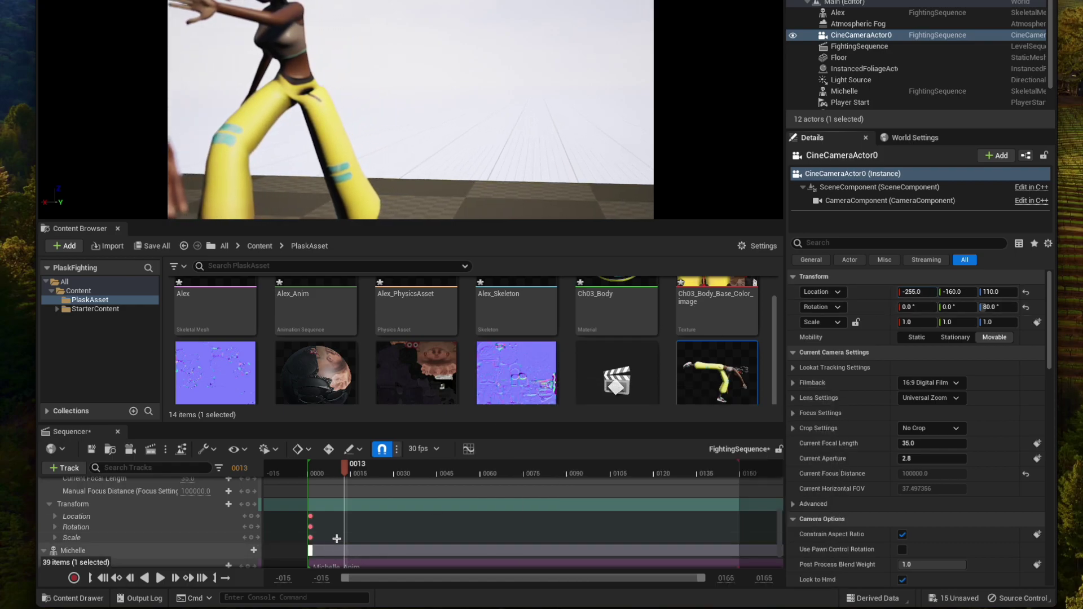
click(248, 505)
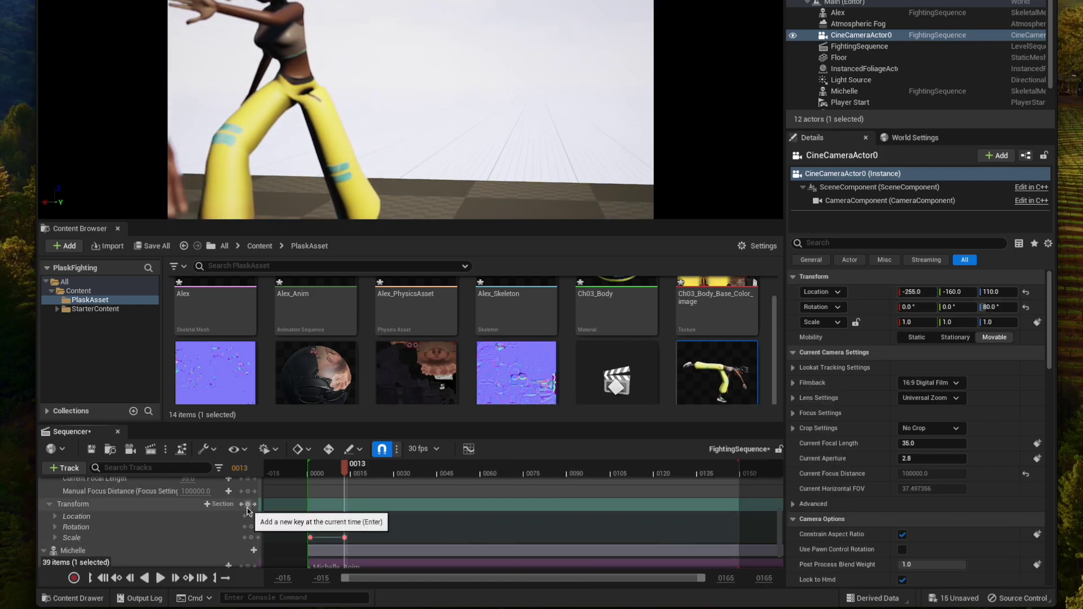
mouse_move(344, 468)
mouse_down()
mouse_move(309, 469)
mouse_move(351, 469)
mouse_move(329, 472)
mouse_up()
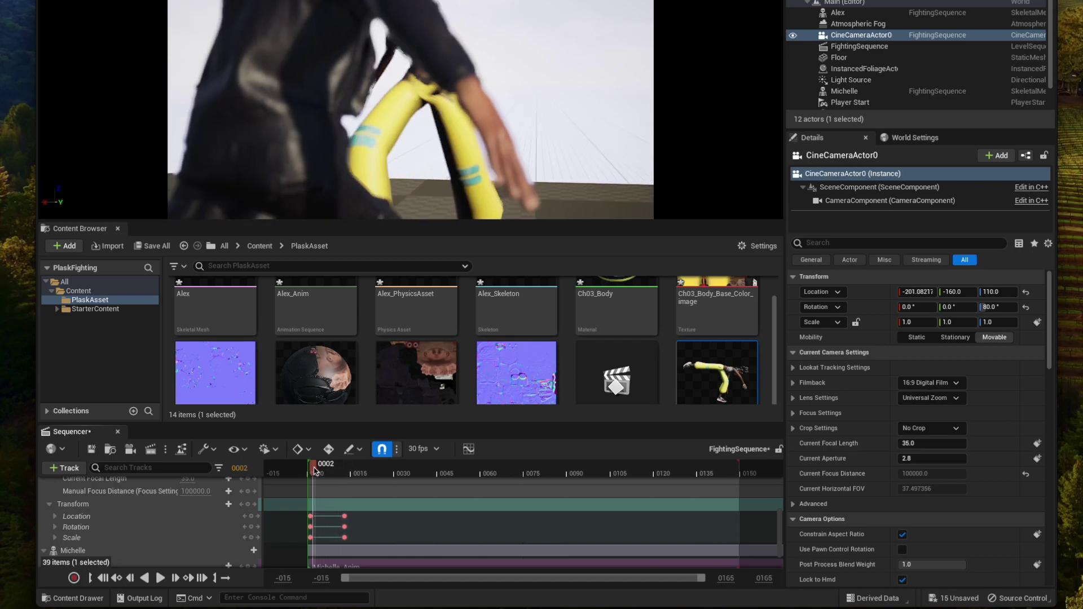
key(space)
key(space)
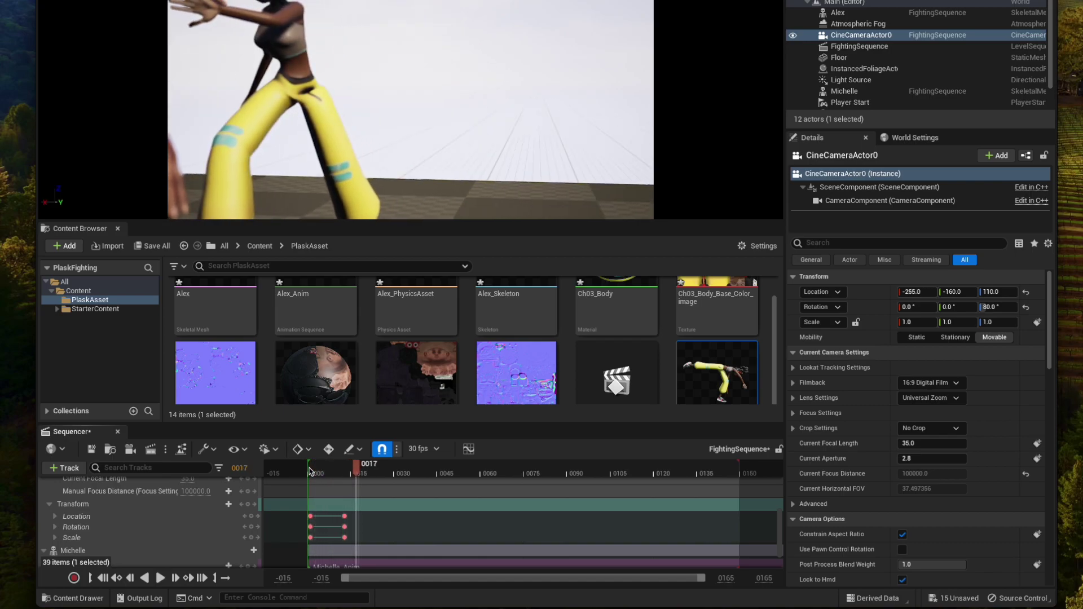
drag(355, 469, 312, 473)
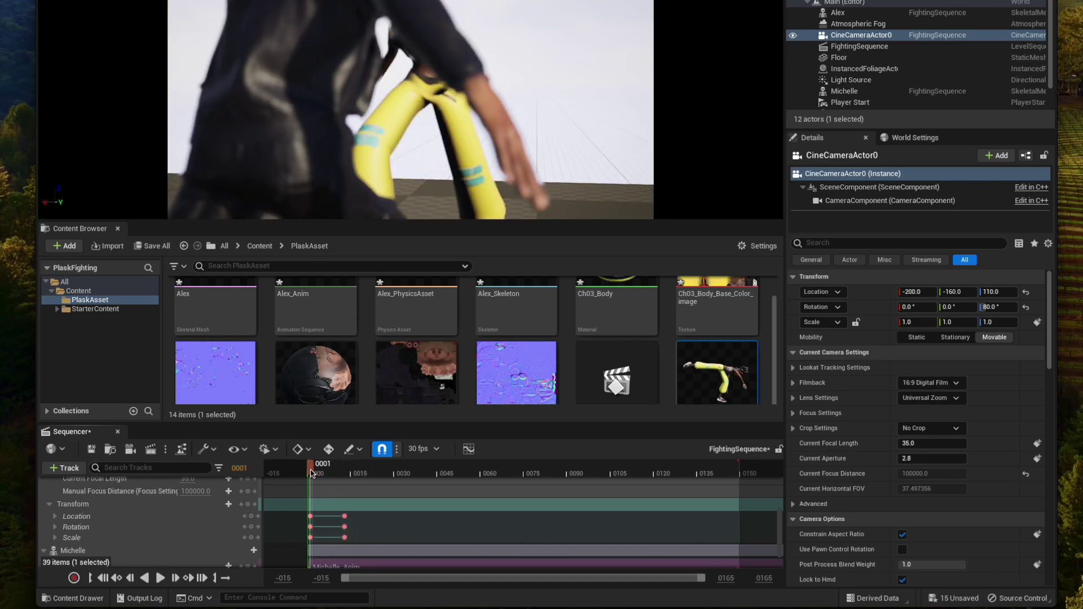
Create a DefaultCameraShakeBase Blueprint in PlaskAsset named camerashake
right_click(466, 357)
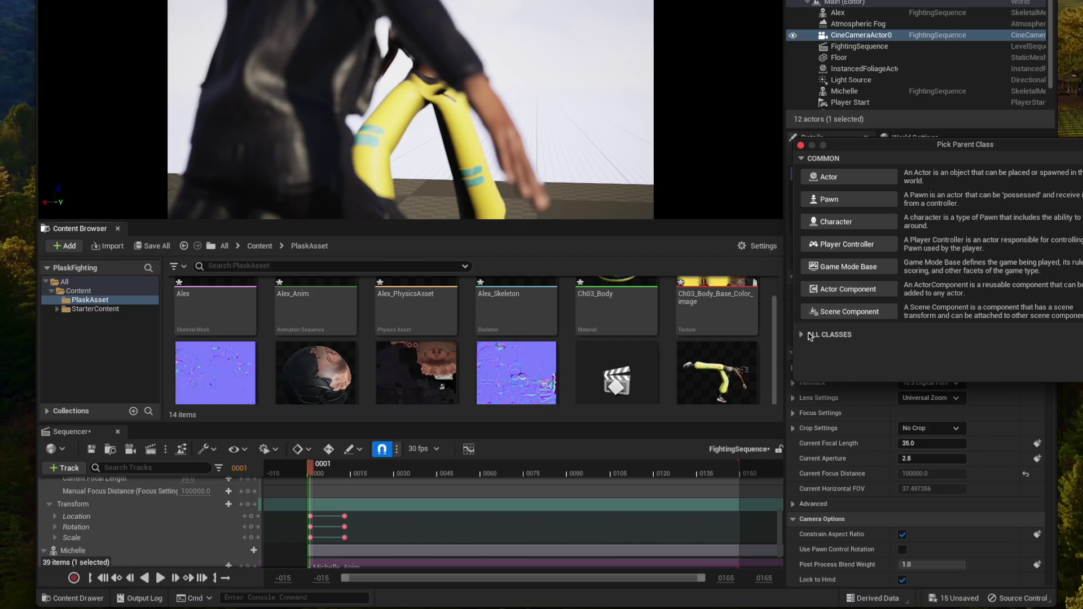
click(802, 334)
text(camera)
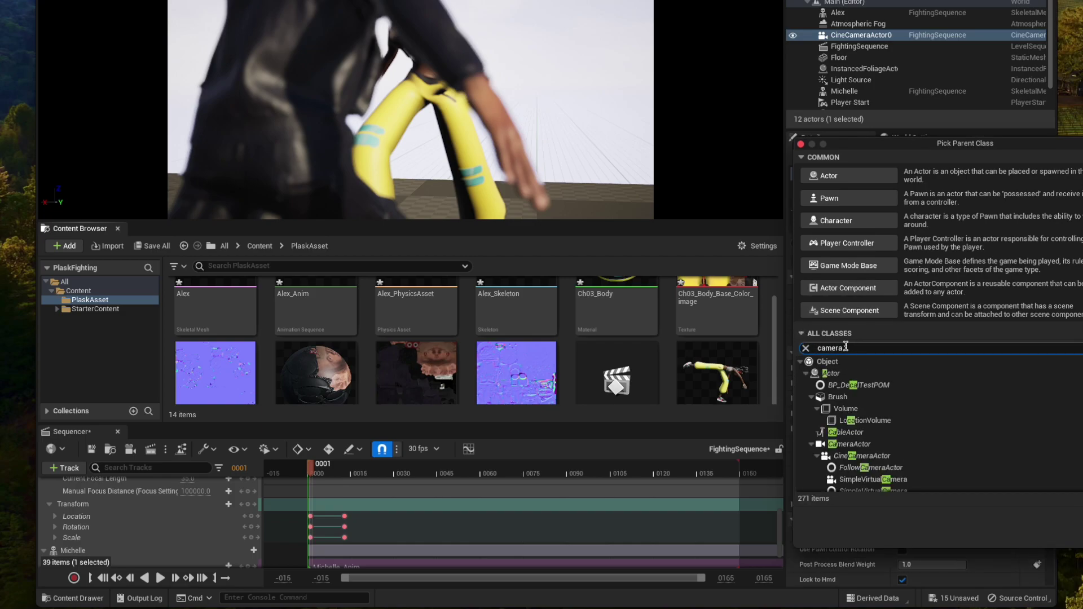
text(shake)
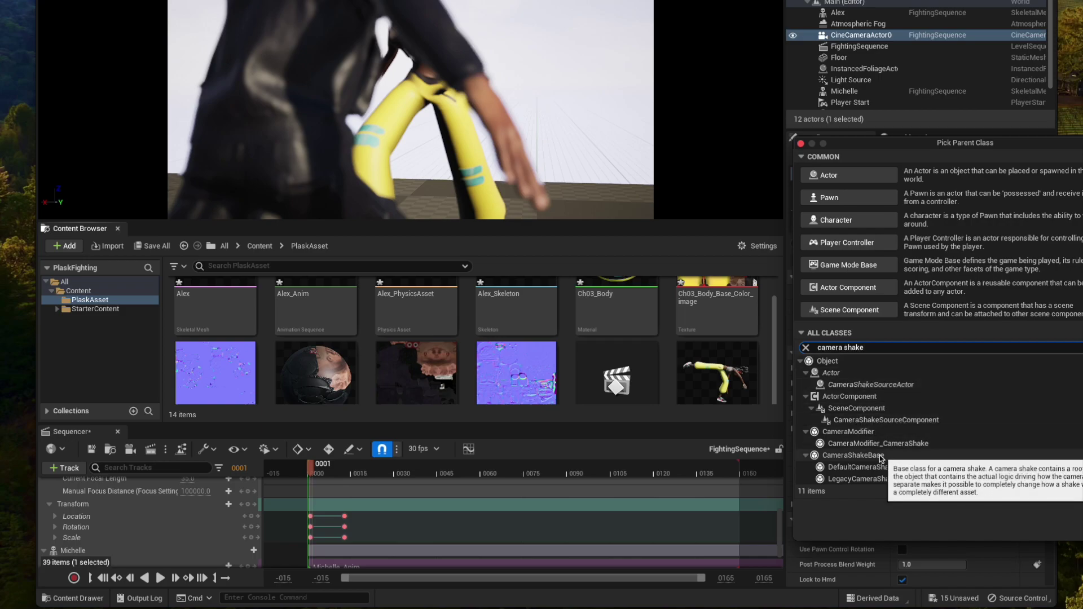
click(870, 467)
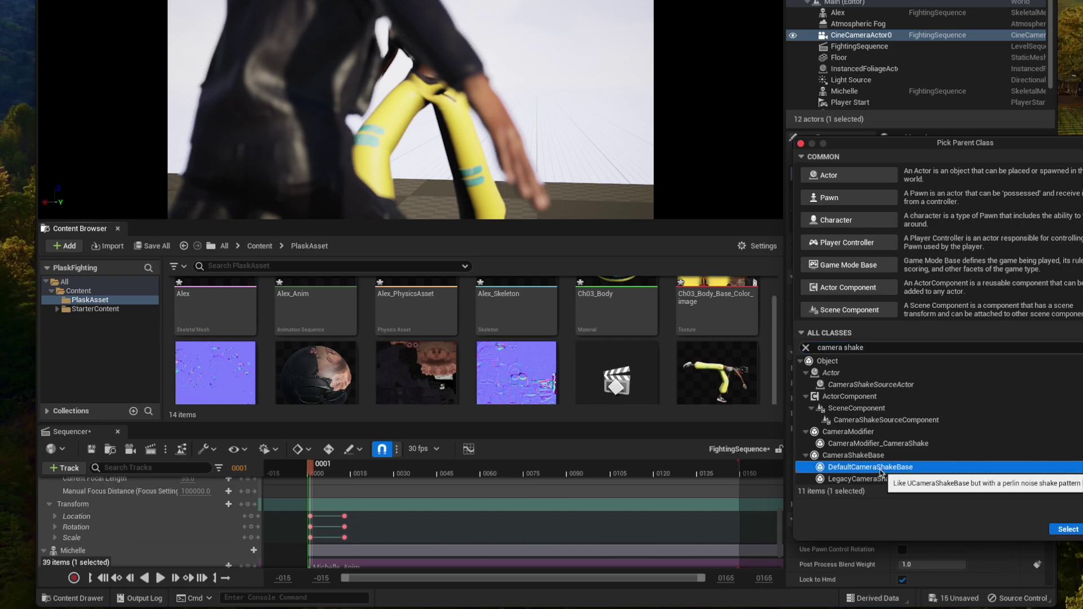
click(1068, 529)
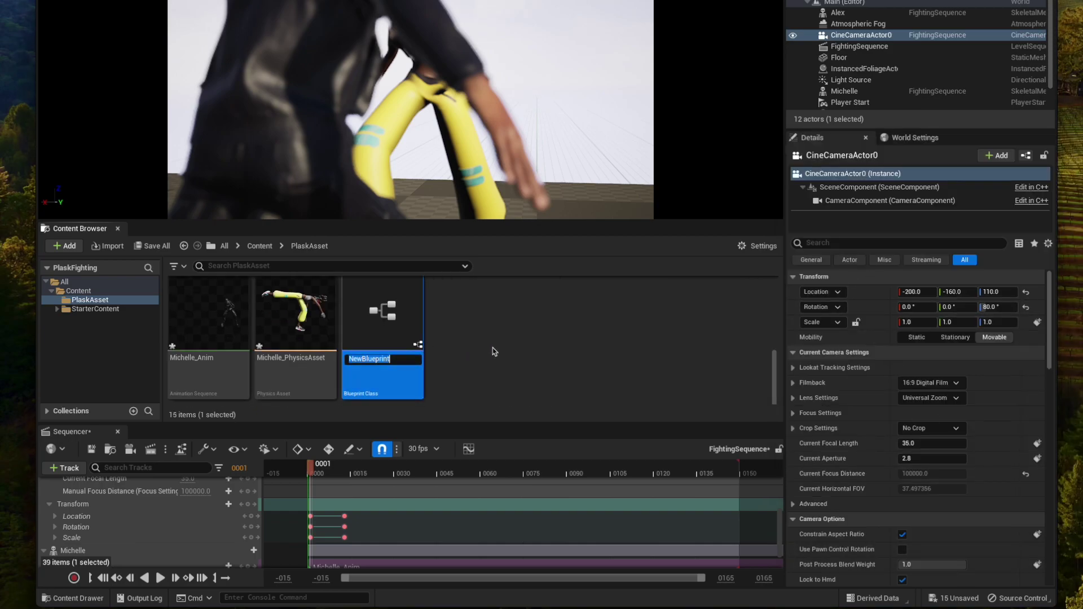
text(camerashake)
key(Return)
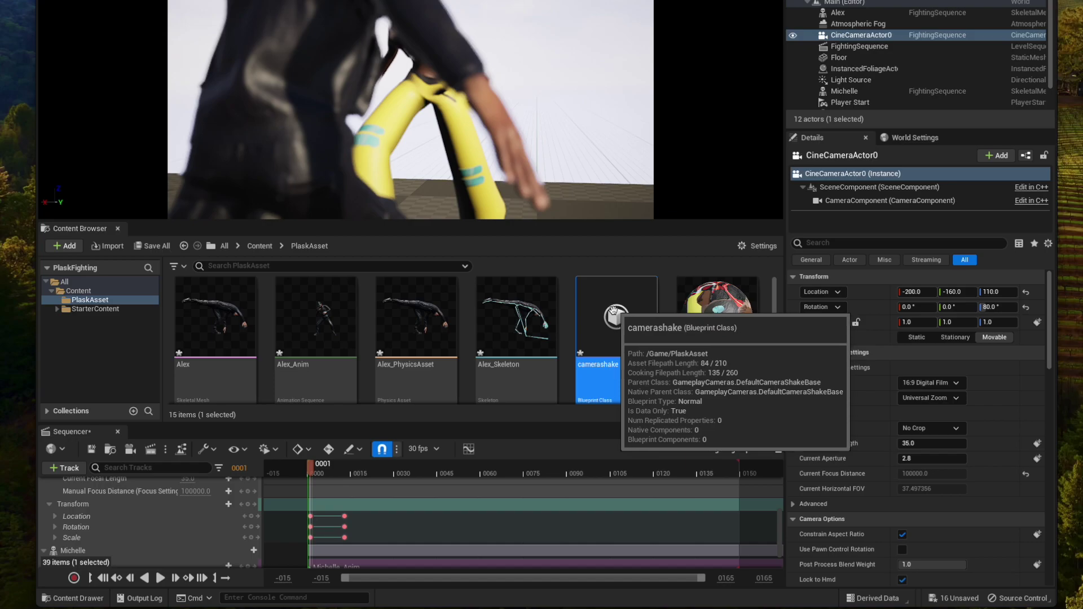
In camerashake, set location Amplitude Multiplier 2 and Frequency Multiplier 4
double_click(616, 319)
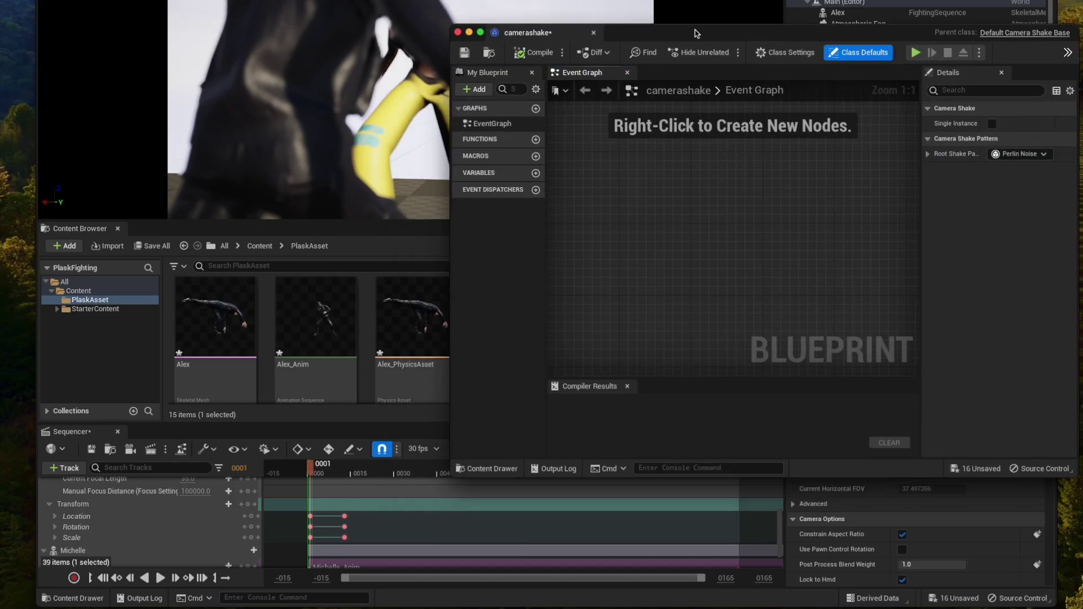
click(937, 169)
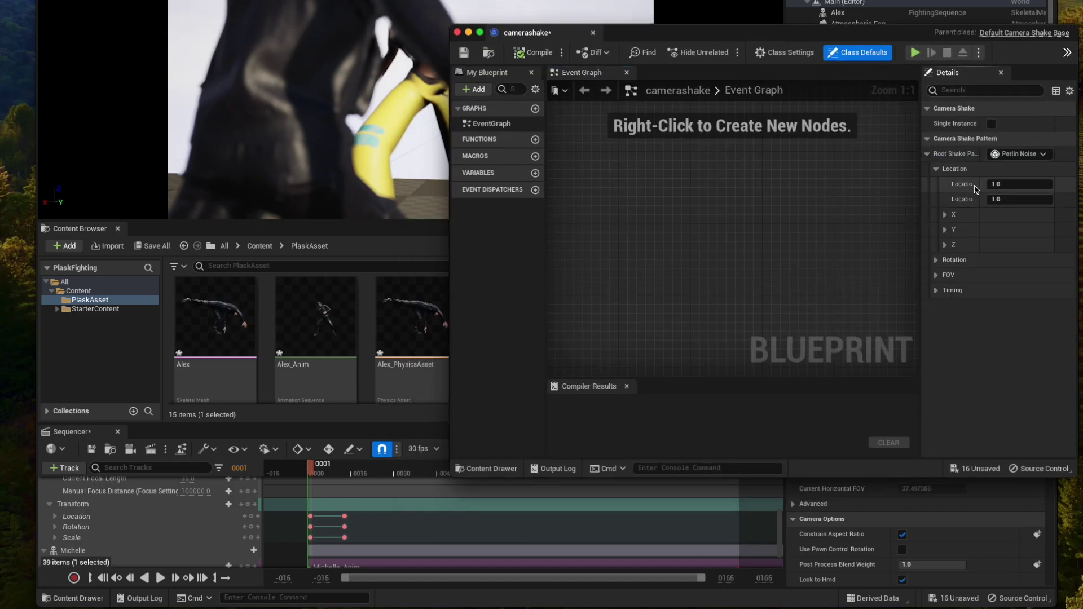
drag(922, 193, 781, 209)
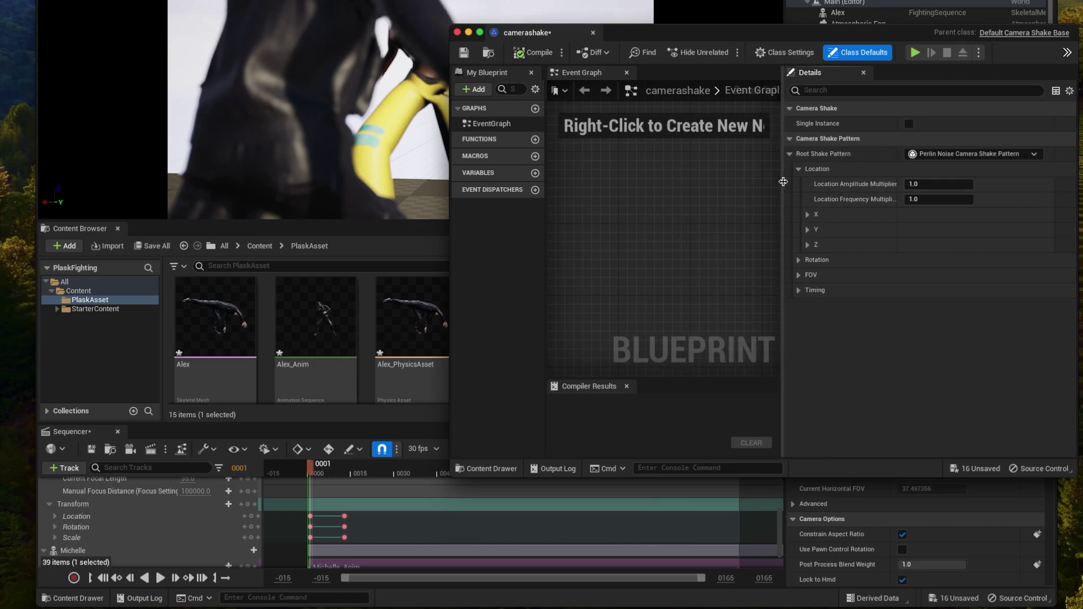
drag(784, 186, 775, 186)
click(924, 184)
text(2)
key(Tab)
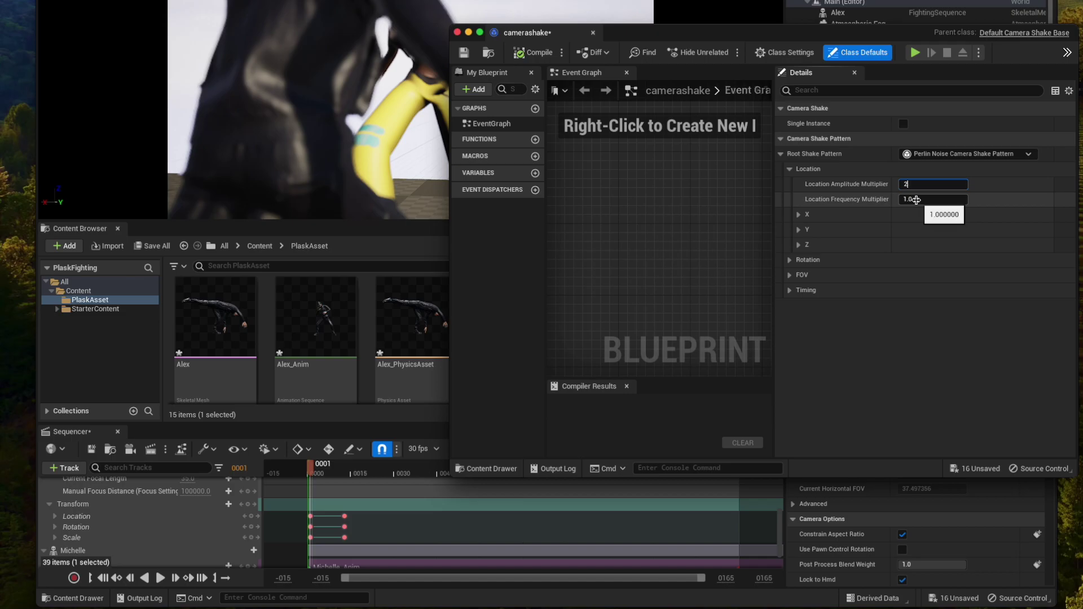
text(4)
key(Return)
Set the shake's Timing Duration to 30, then compile and close the Blueprint
click(924, 290)
click(924, 305)
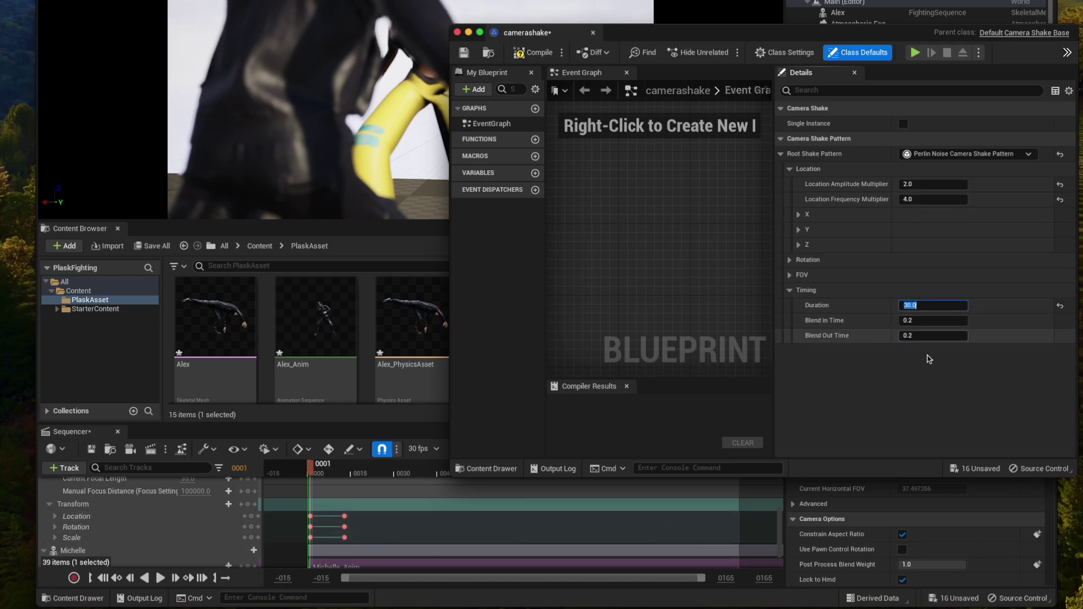
text(30)
key(Return)
click(547, 55)
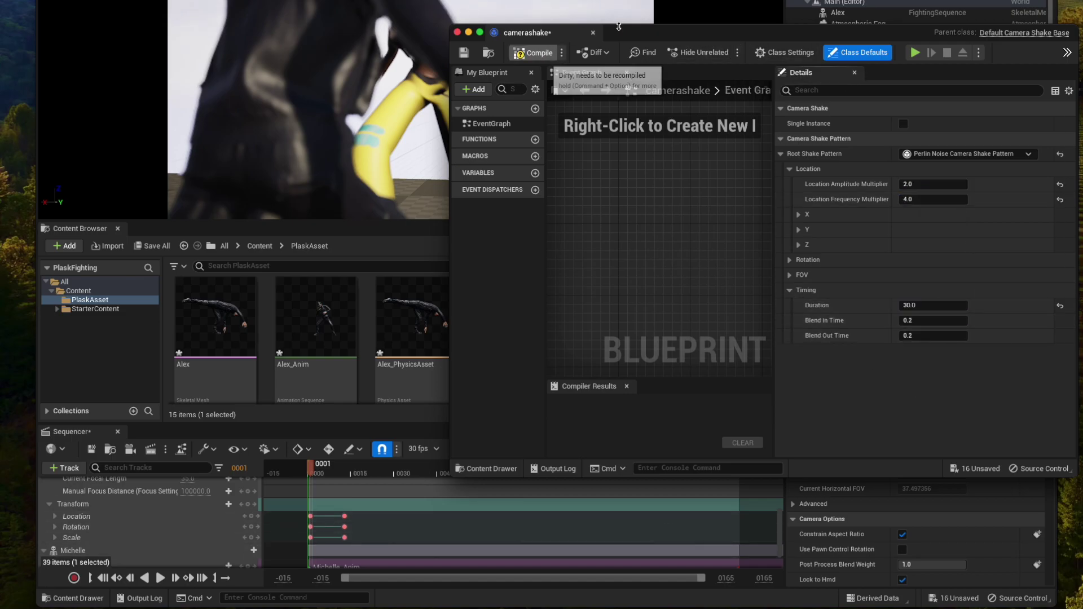
click(593, 32)
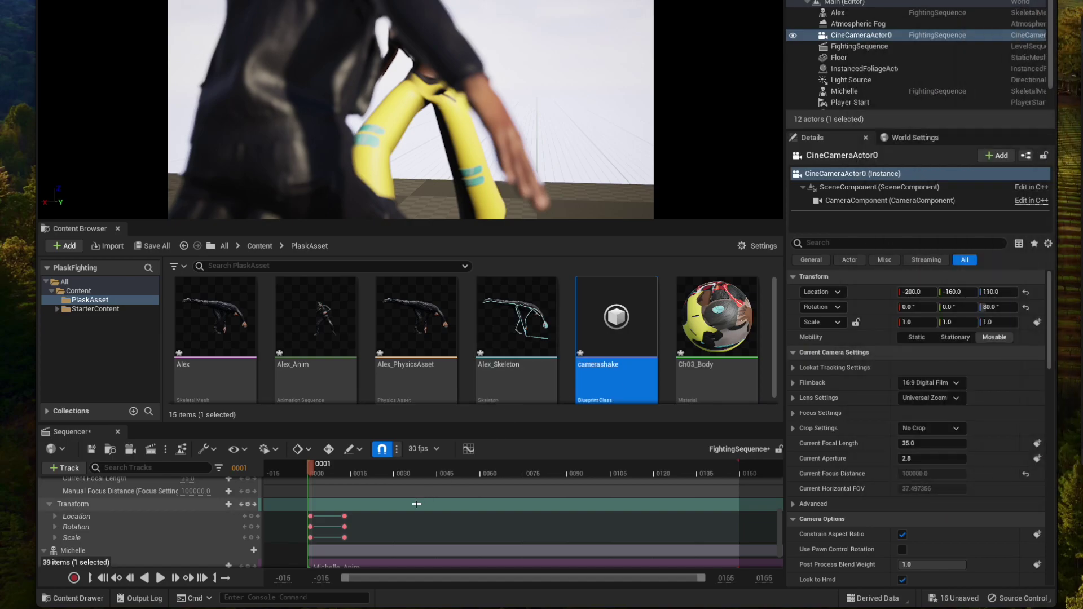
Drag camerashake onto CineCameraActor0 in Sequencer to create its Camera Shake track
scroll(415, 503, down, 1)
scroll(416, 503, up, 2)
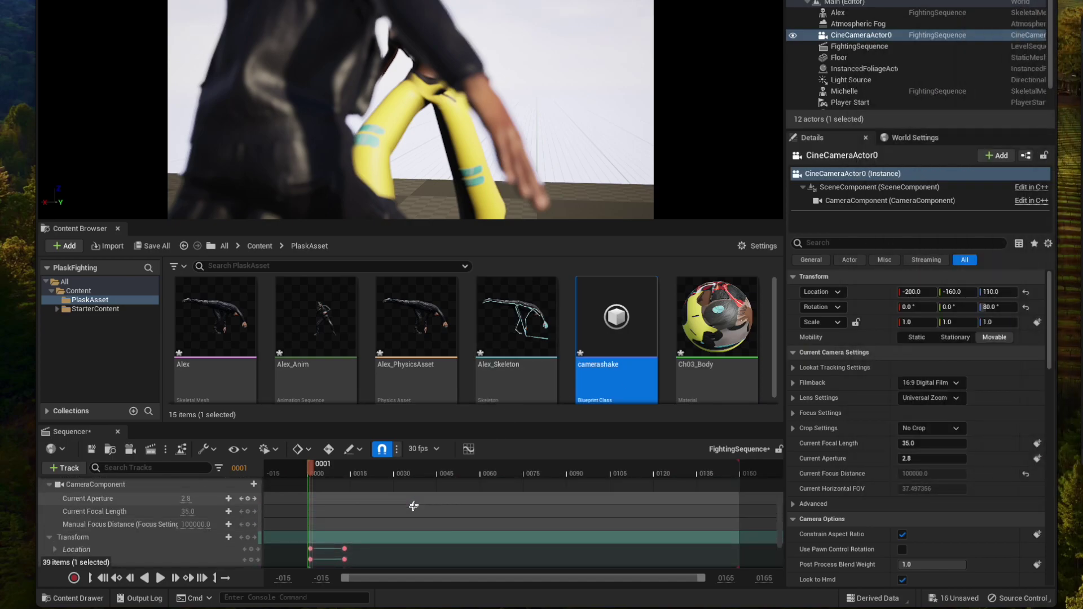
scroll(386, 518, up, 1)
scroll(384, 527, up, 1)
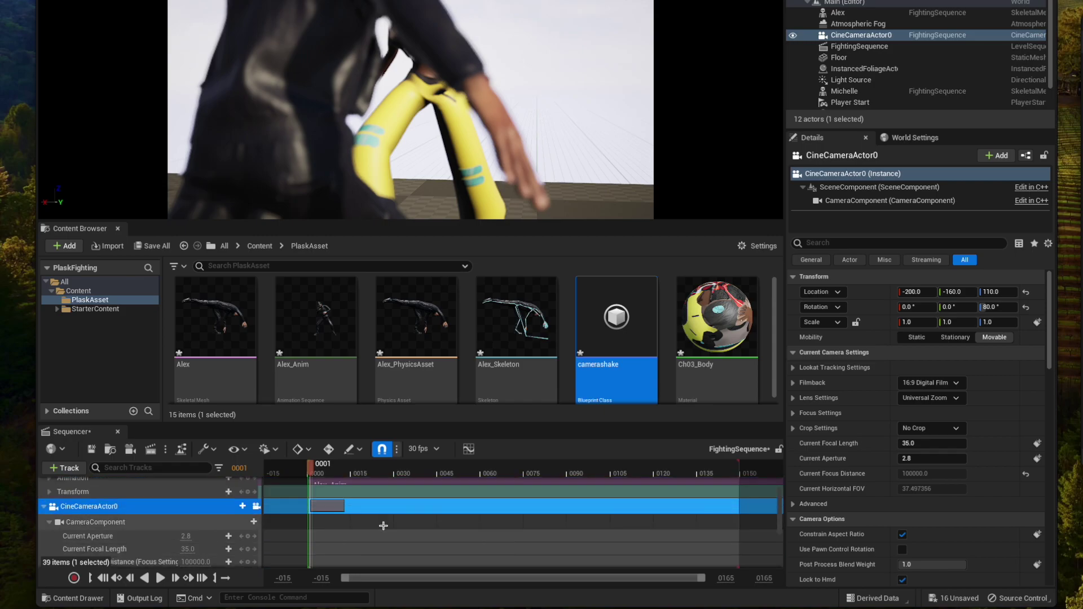
mouse_move(595, 344)
mouse_down()
mouse_move(577, 388)
mouse_move(162, 494)
mouse_up()
scroll(147, 530, down, 1)
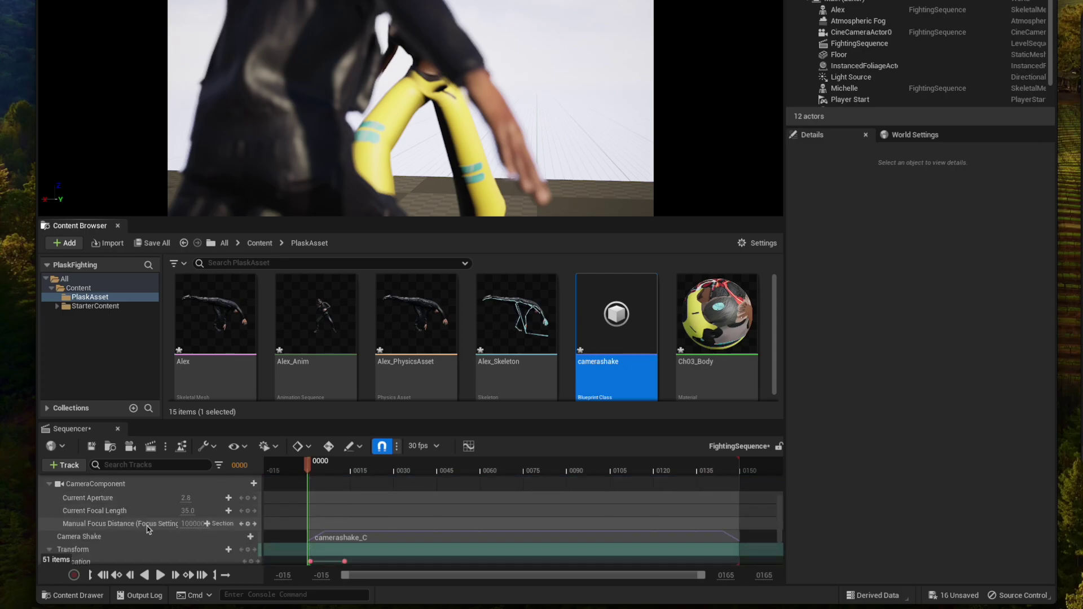
click(127, 527)
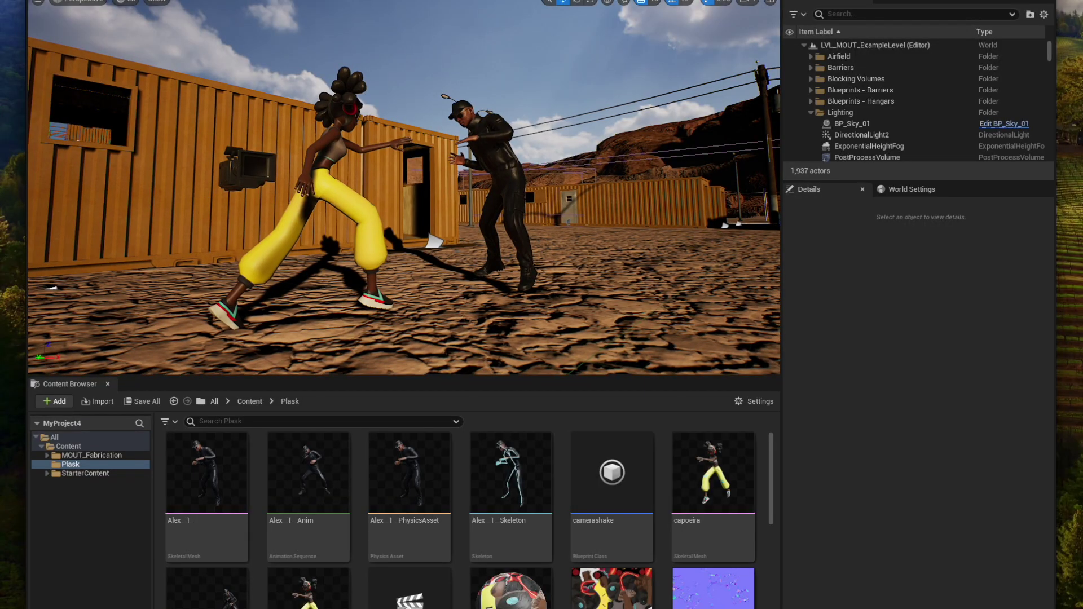
Inspect the sky blueprint, directional light and post-process volume settings
click(234, 160)
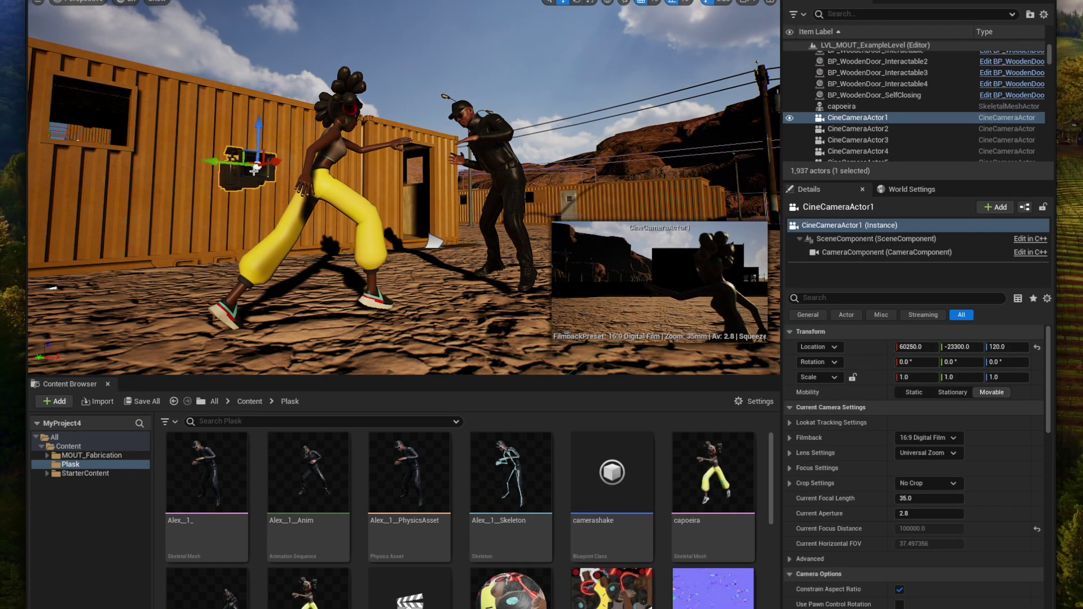
scroll(911, 113, up, 5)
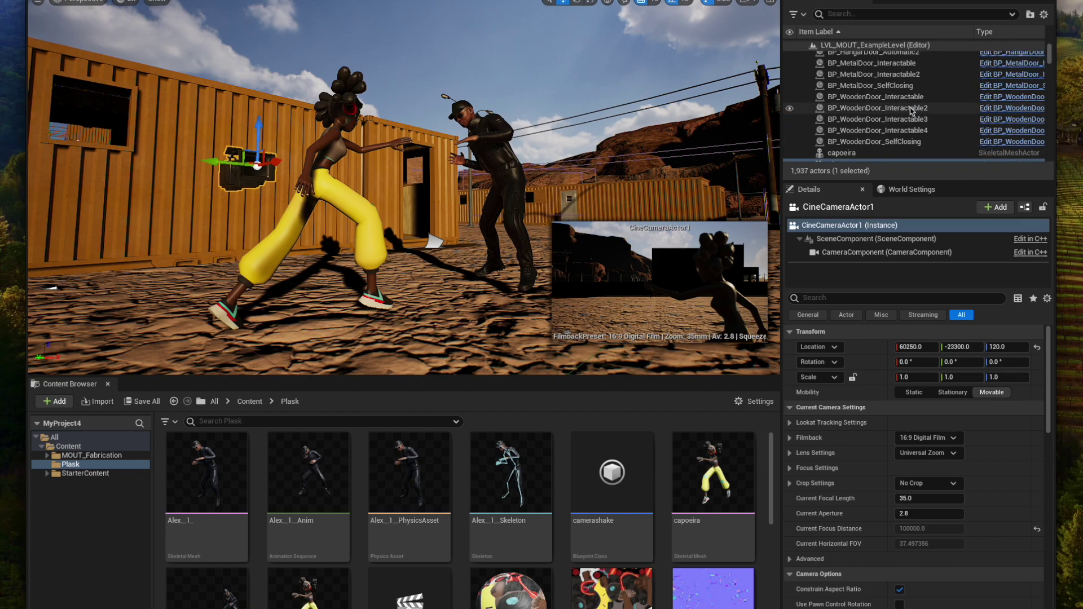
scroll(913, 111, up, 5)
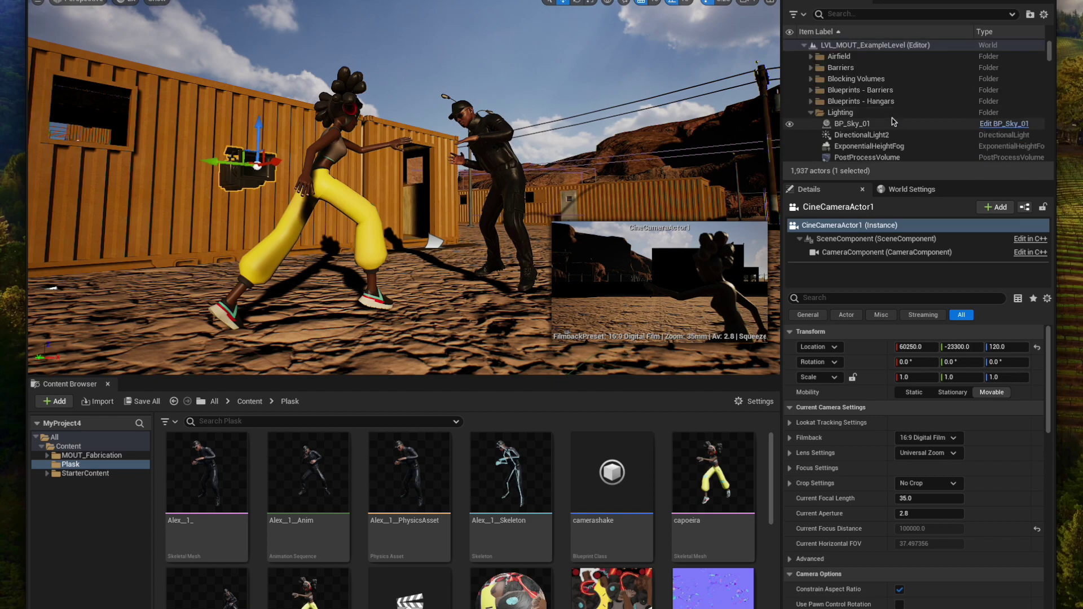
scroll(891, 119, down, 1)
click(862, 115)
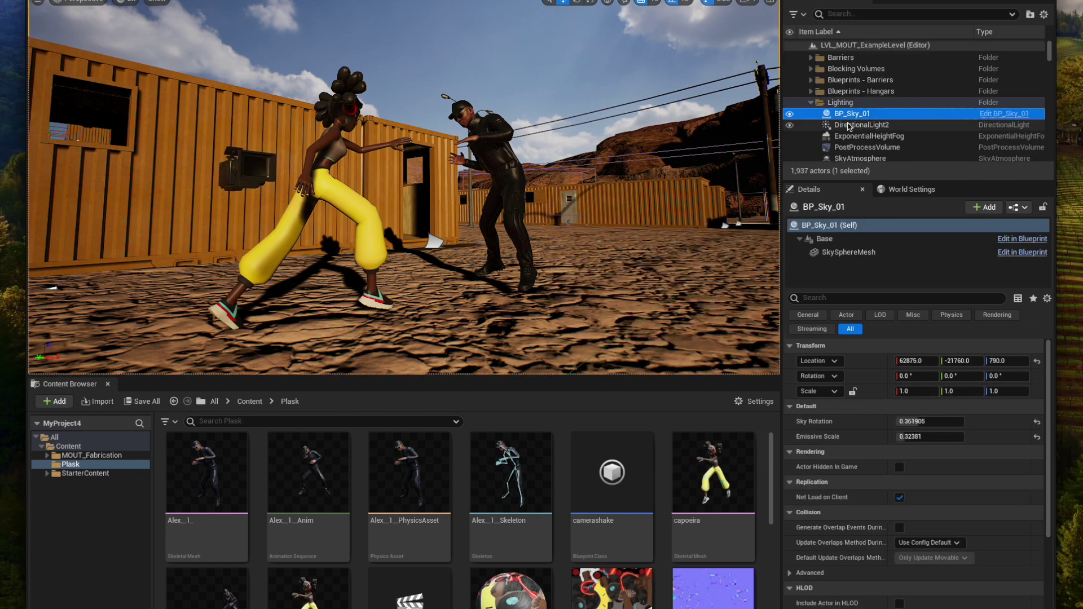
click(855, 125)
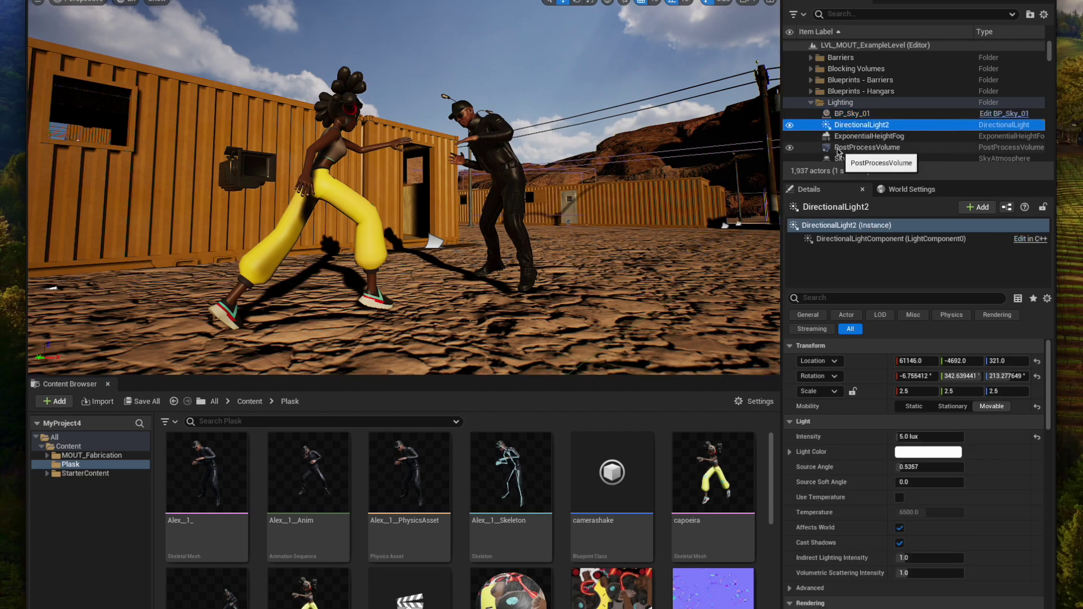
click(838, 149)
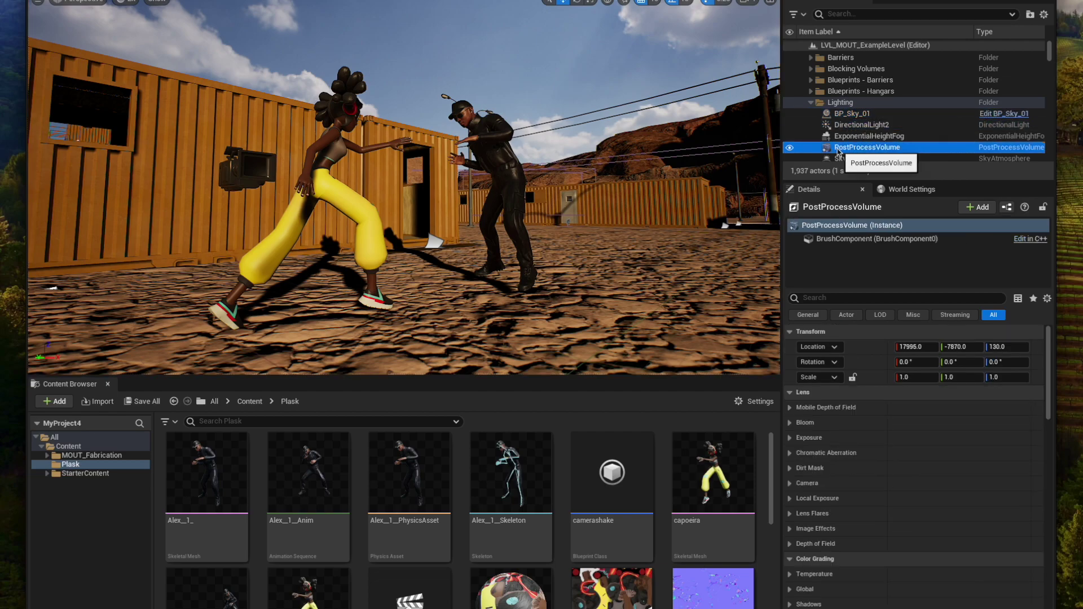
click(859, 115)
mouse_move(881, 126)
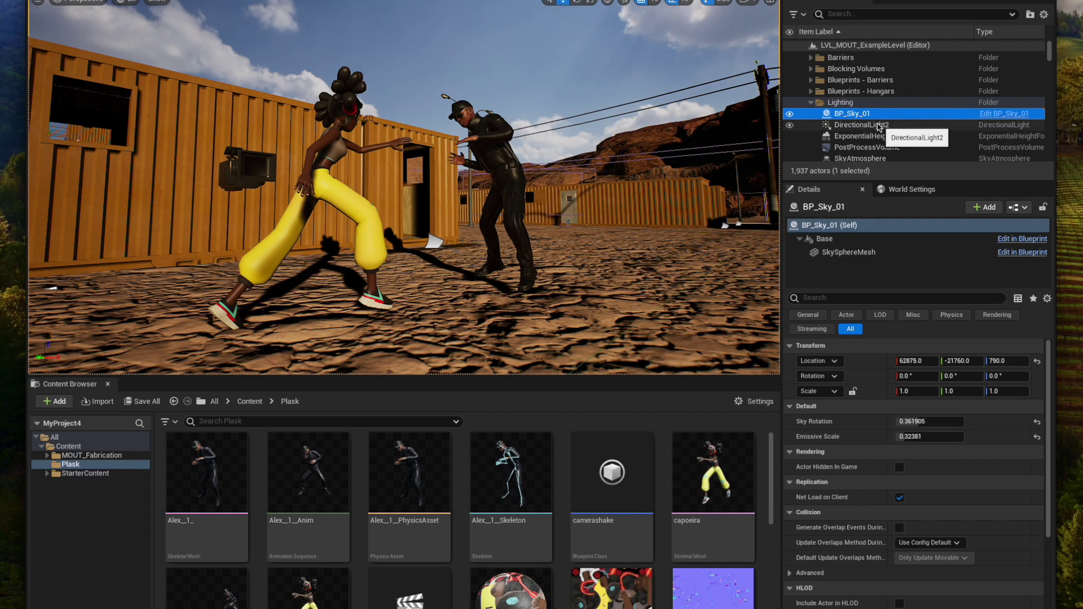
Review the directional light intensity, height fog, post-process and sky light settings
click(880, 125)
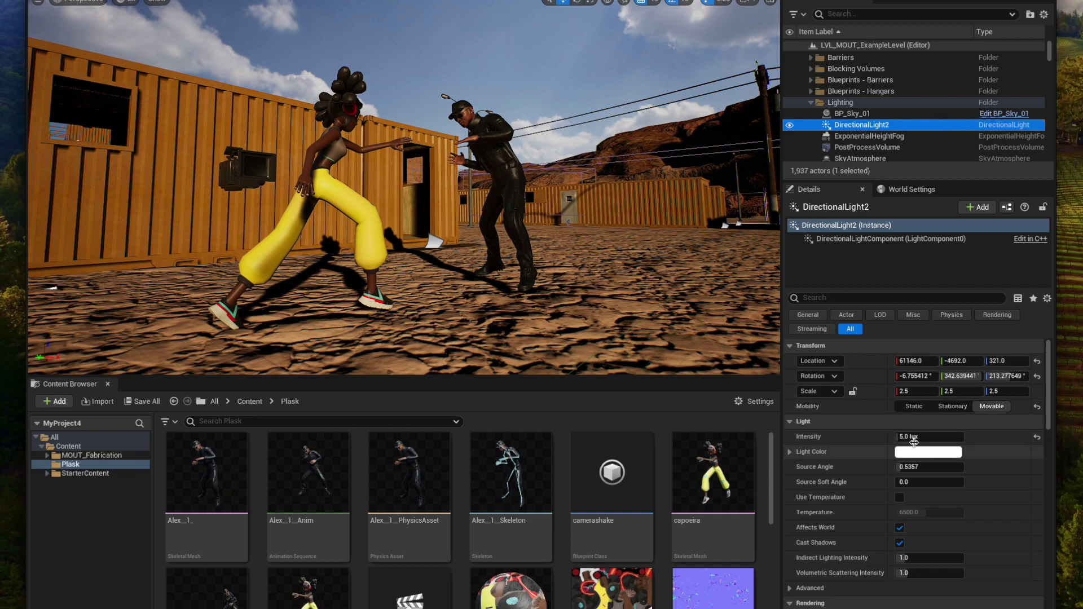
click(892, 136)
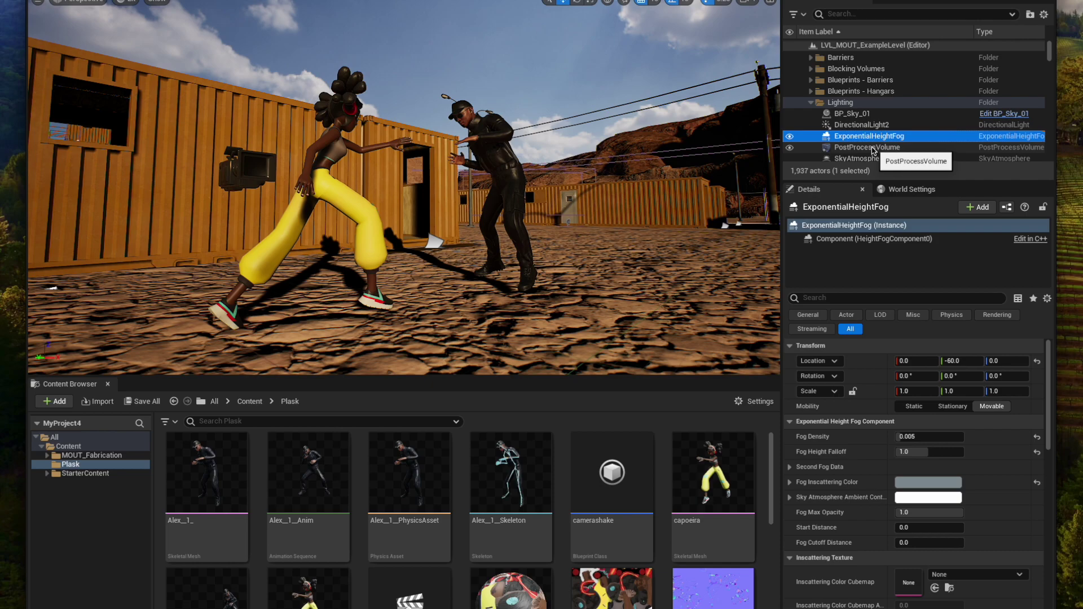
click(873, 148)
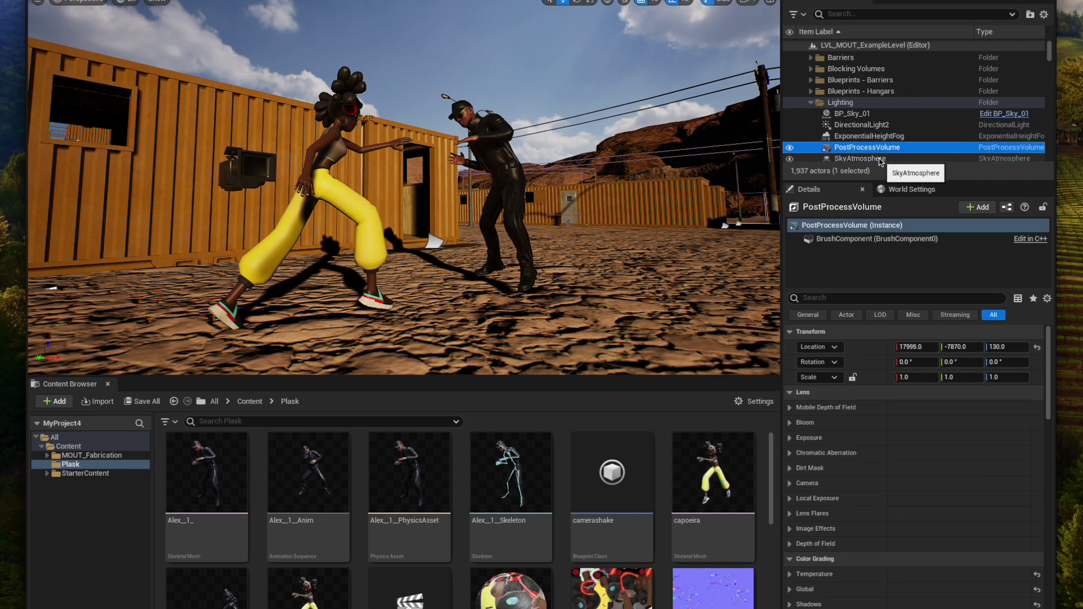
scroll(882, 161, down, 1)
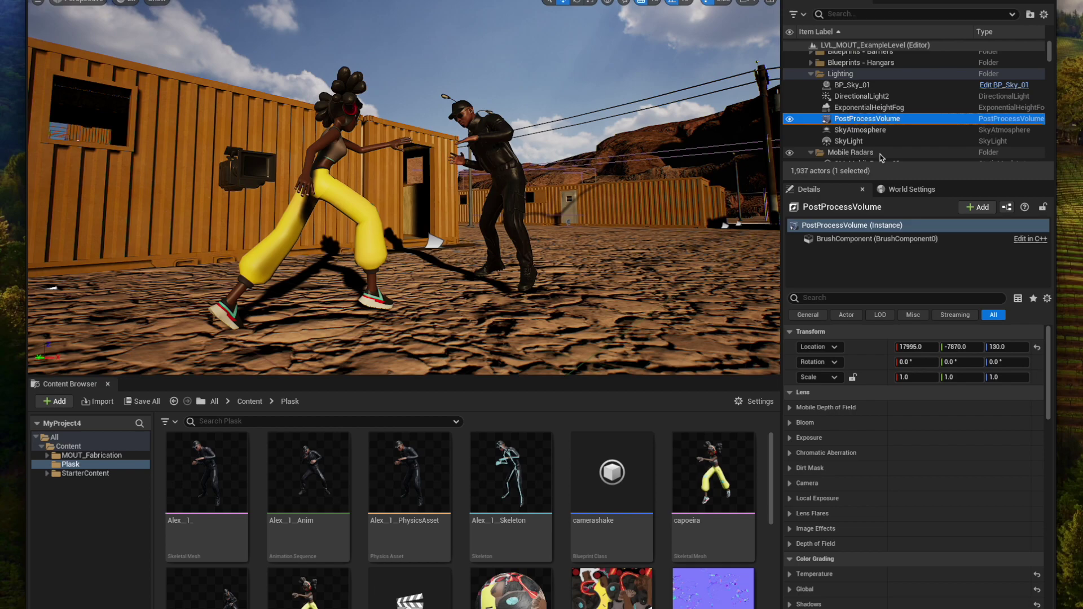
scroll(872, 132, down, 1)
click(861, 120)
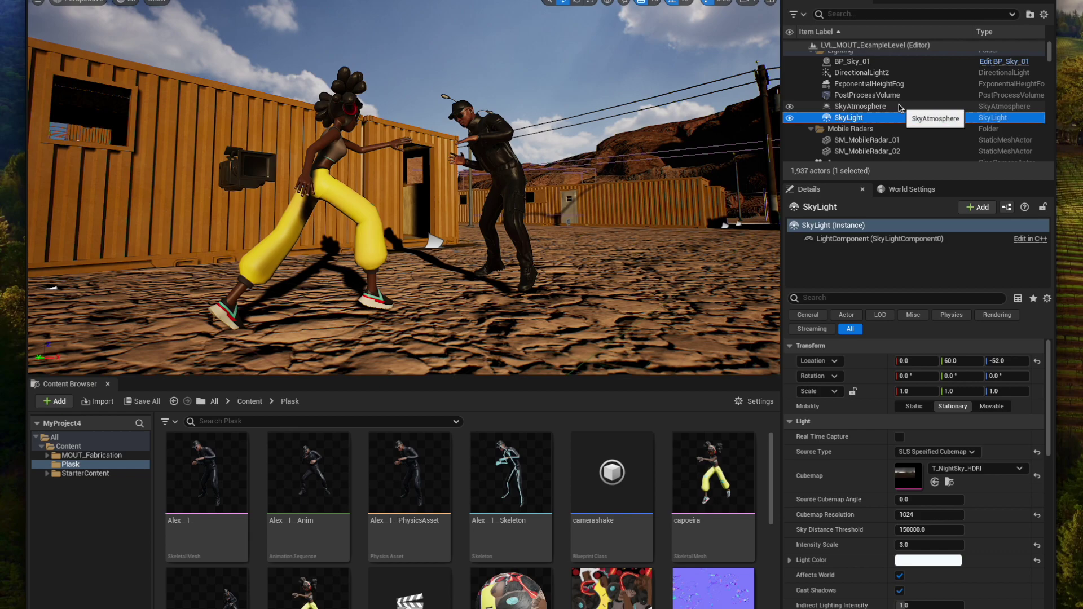
scroll(889, 100, up, 1)
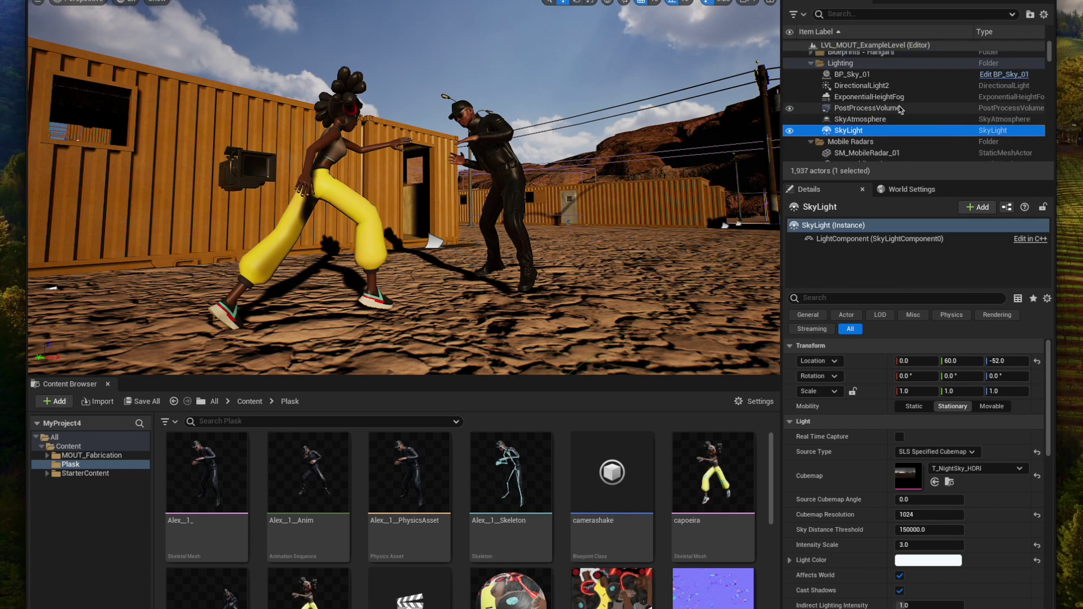
Select DirectionalLight2 and drag its pitch to re-angle the sun's shadows
click(876, 88)
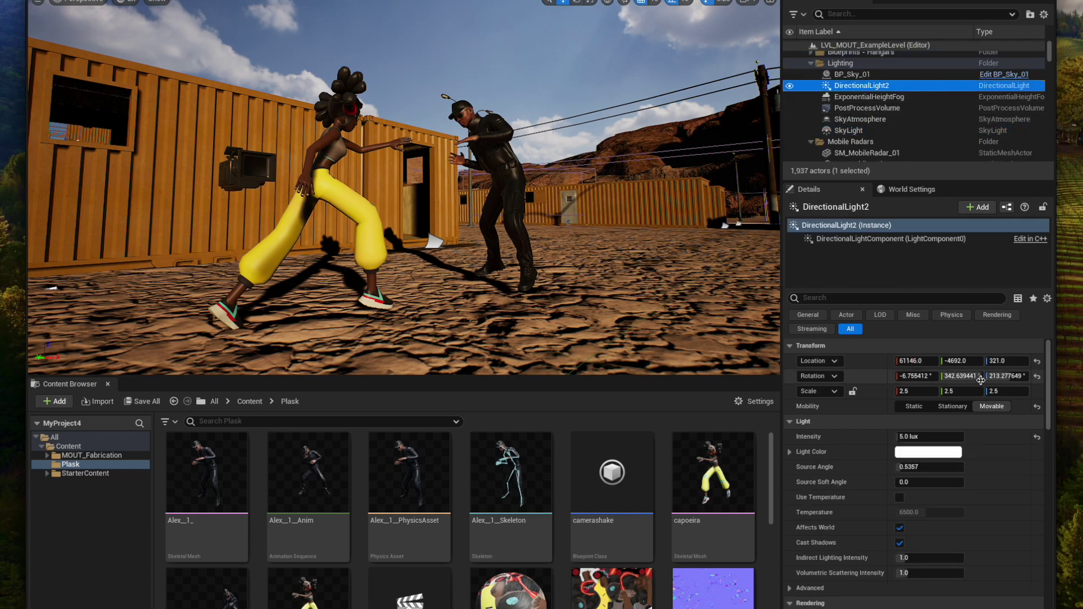
drag(978, 378, 965, 377)
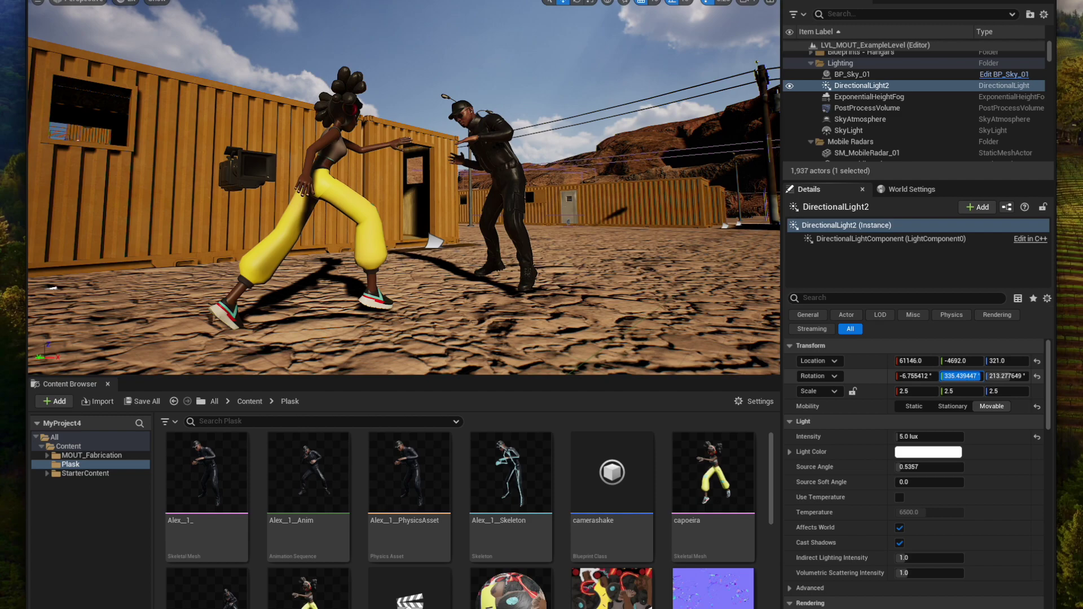
drag(966, 378, 969, 377)
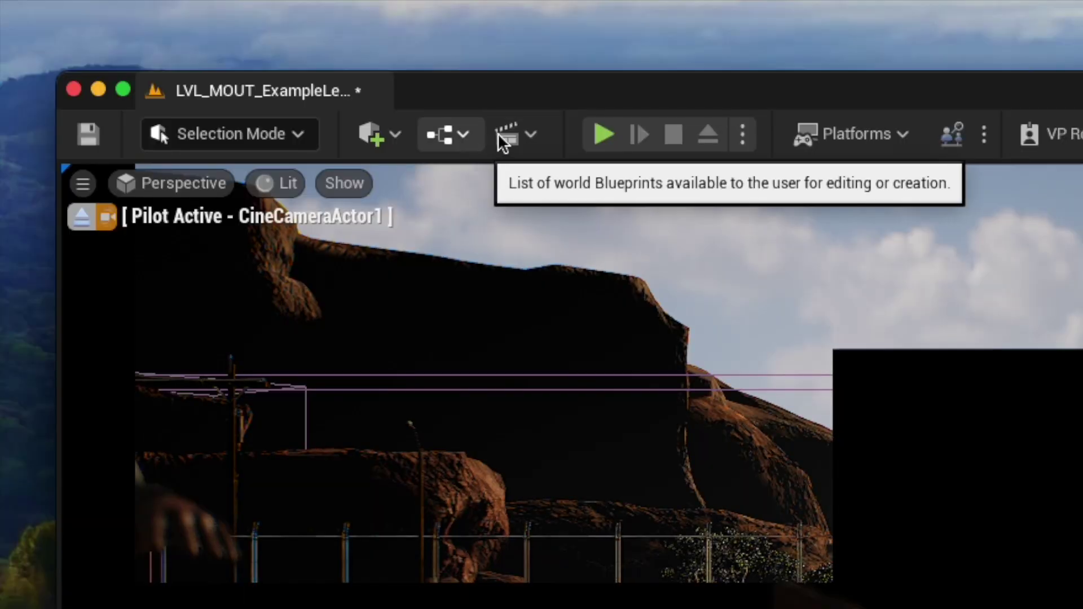
Open capoeiraSequence from the Cinematics dropdown and play it through
click(539, 134)
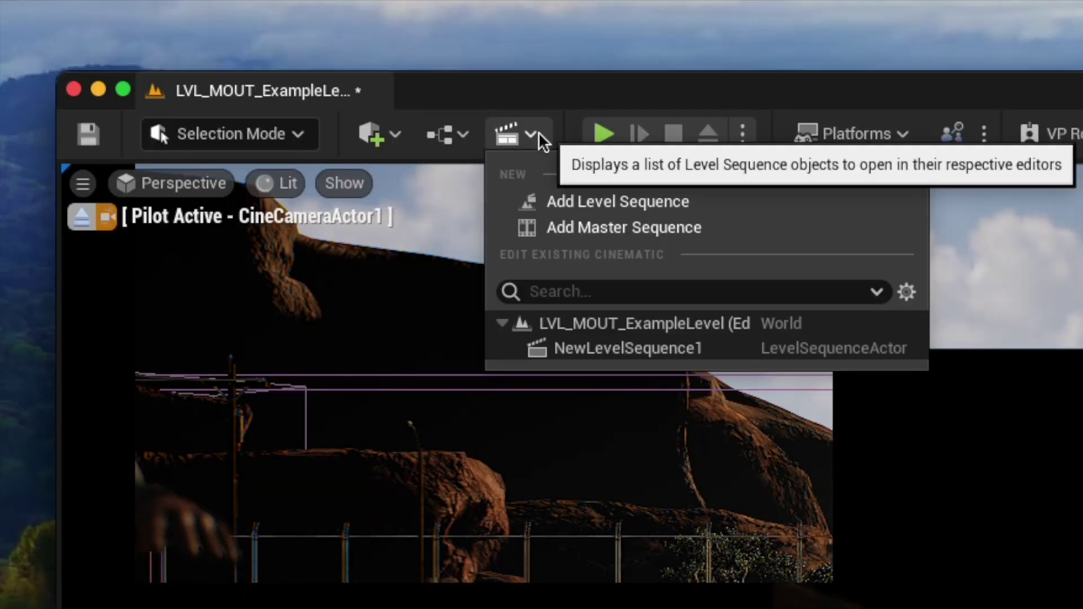
click(599, 342)
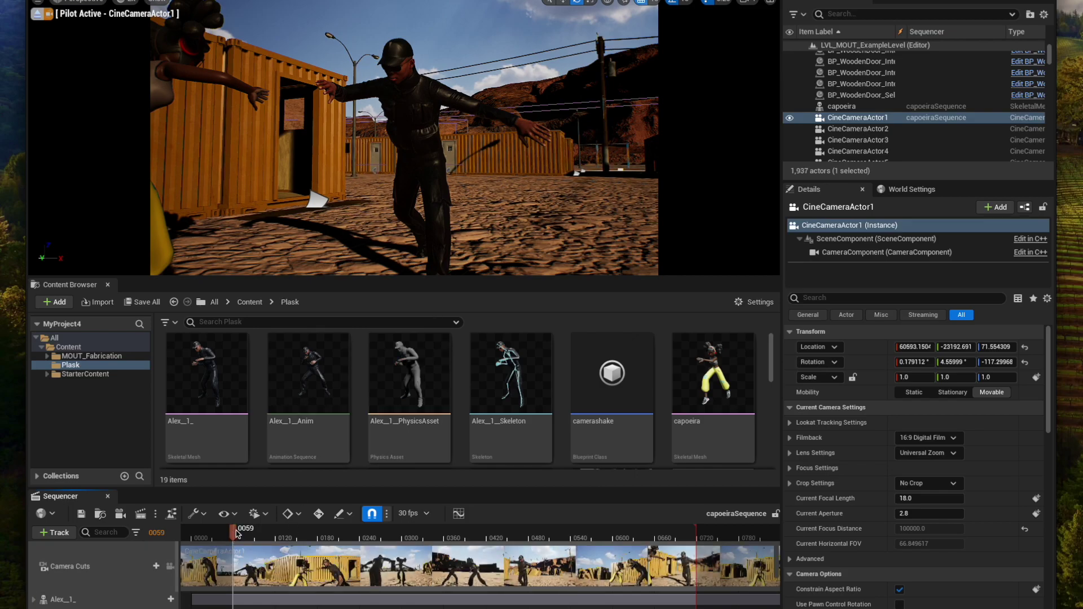
key(space)
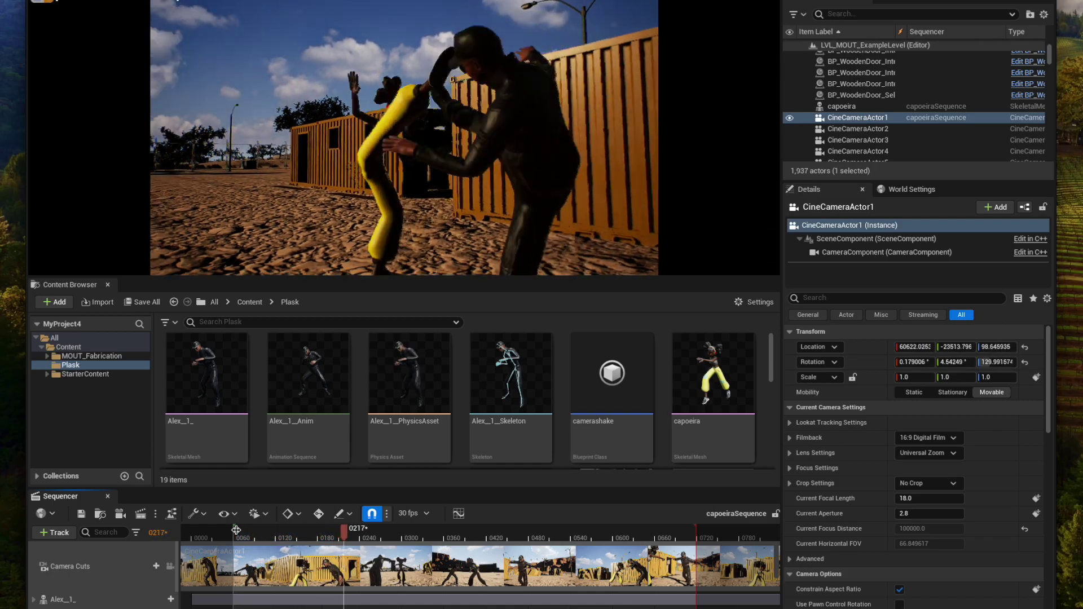
key(space)
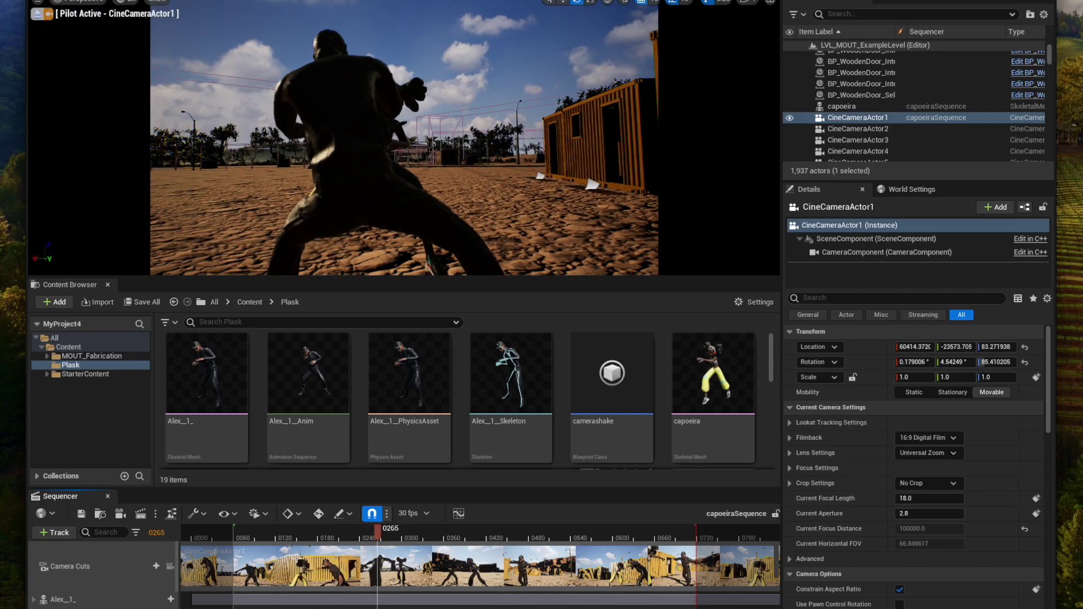
Inspect the camera's Camera Shake and Transform tracks, scrubbing between frames 229 and 249
scroll(296, 558, down, 5)
scroll(294, 560, down, 3)
scroll(285, 563, down, 2)
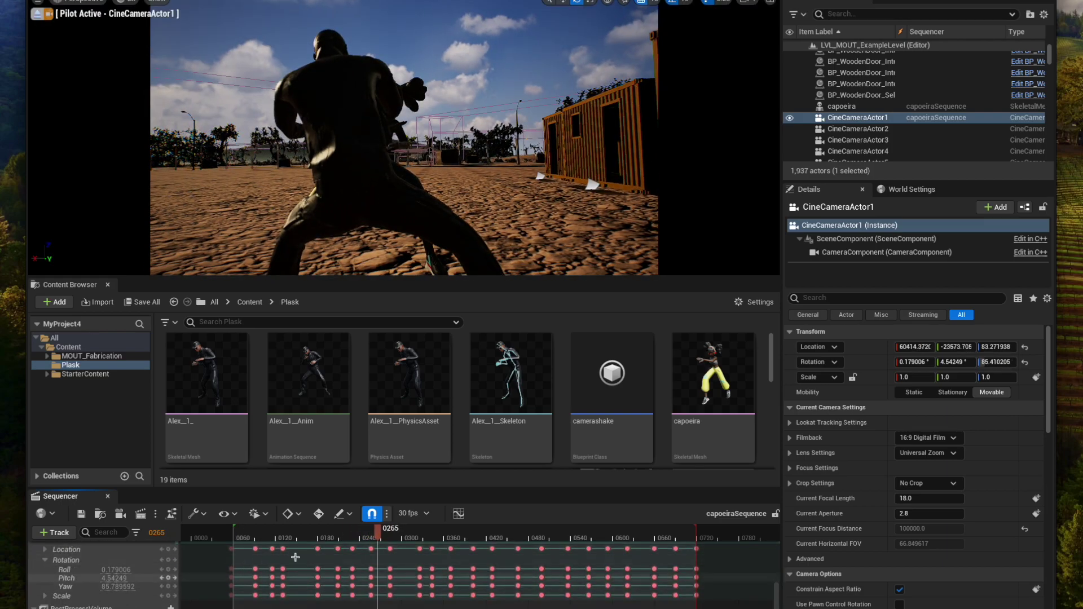
scroll(281, 565, up, 3)
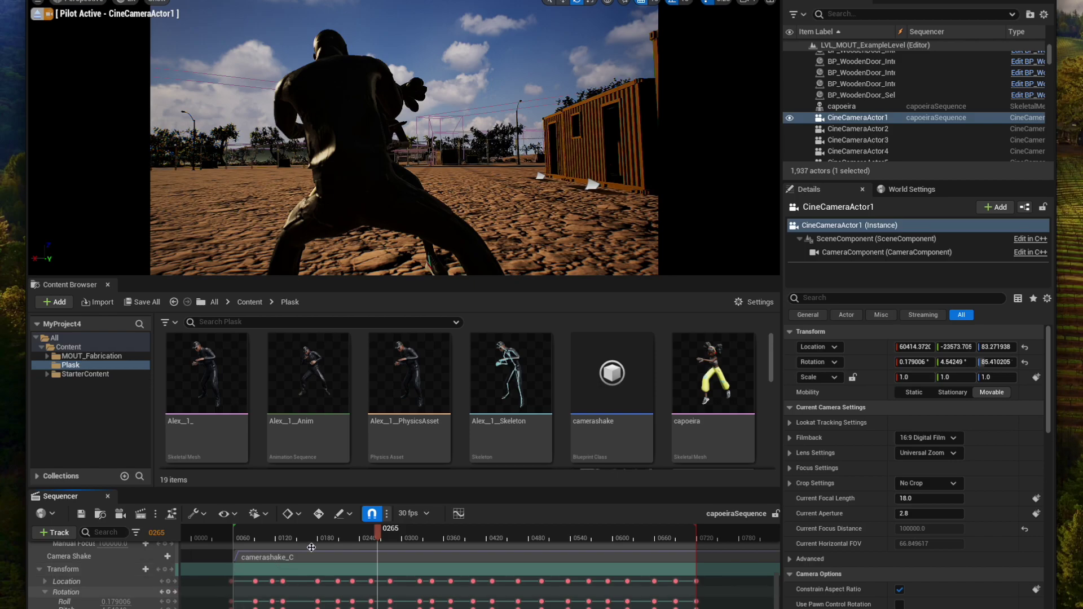
drag(377, 532, 353, 534)
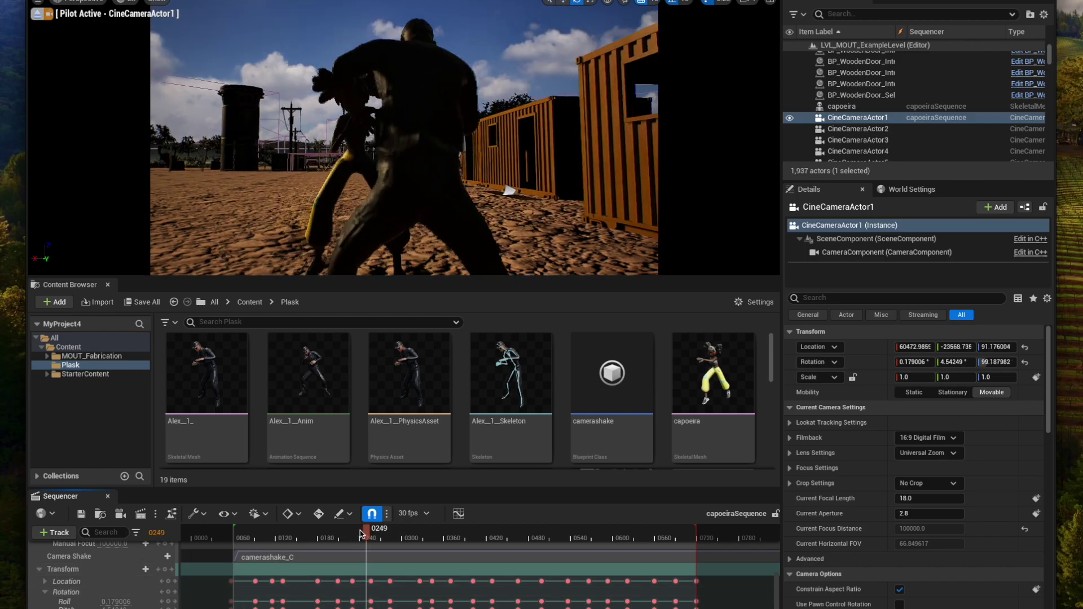
drag(352, 534, 366, 534)
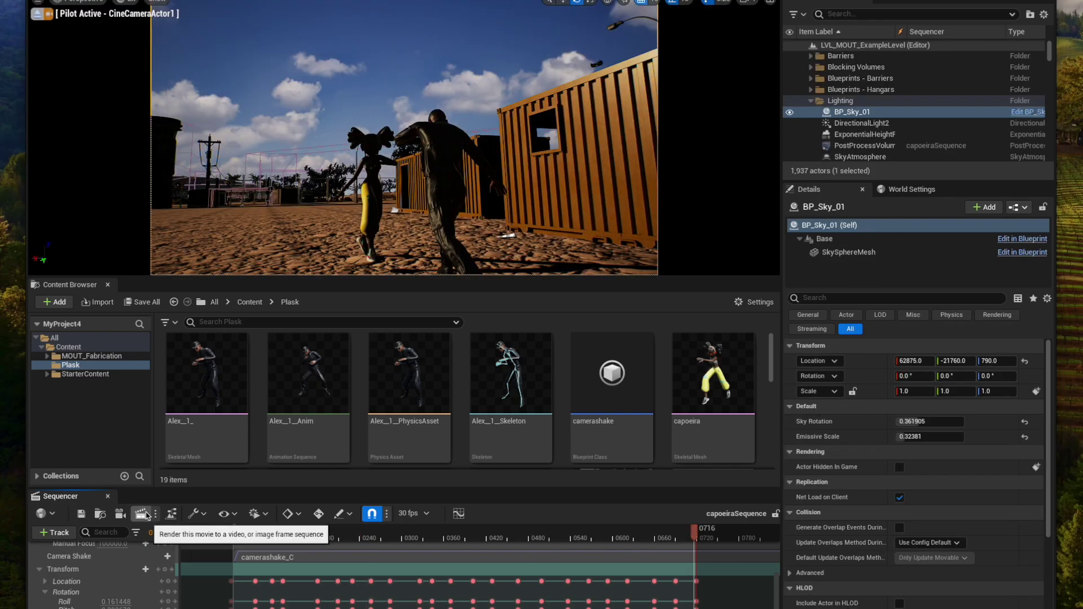
Open Movie Render Queue for capoeiraSequence and its Unsaved Config settings
click(121, 513)
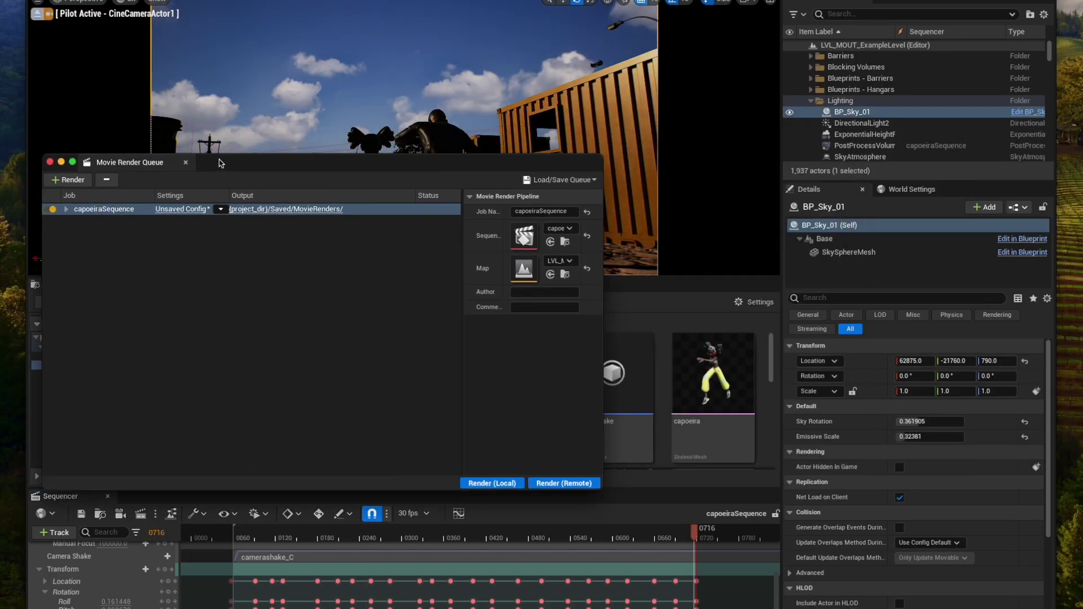
drag(231, 182, 365, 118)
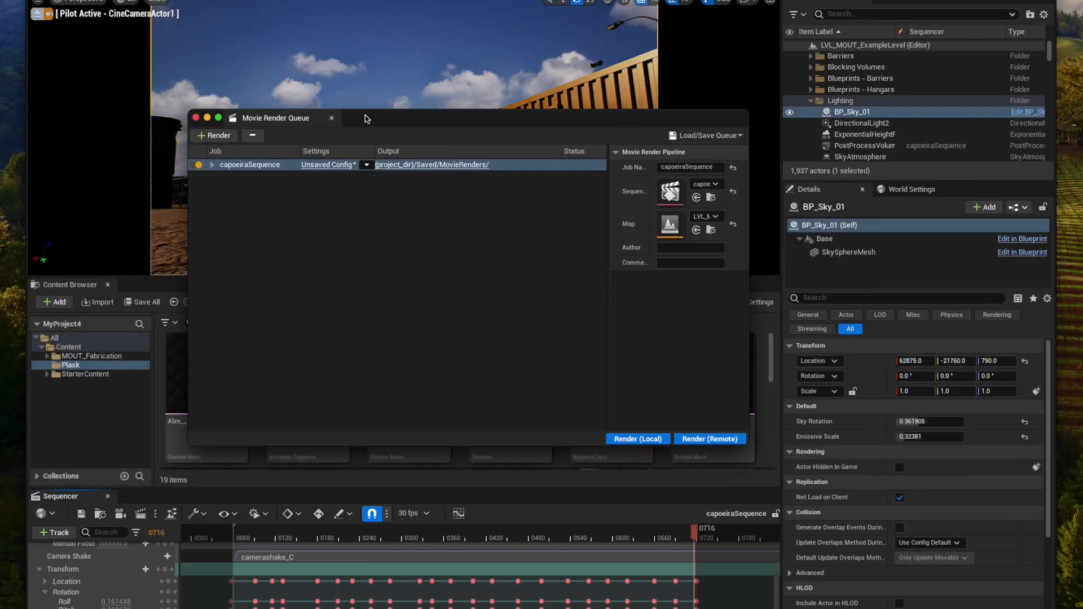
click(326, 164)
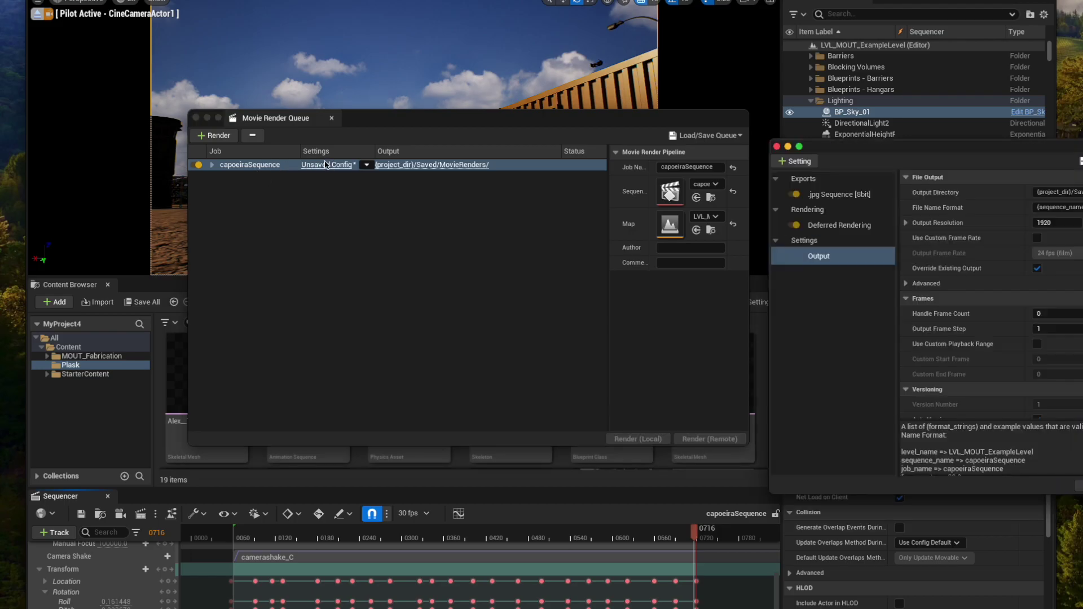
drag(928, 148, 711, 148)
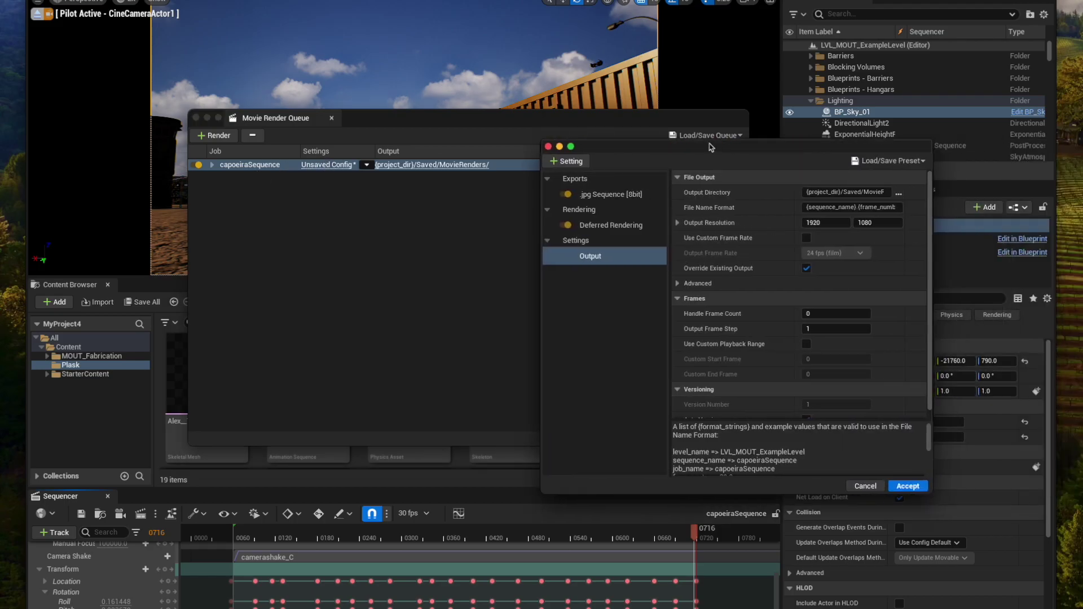
Add Anti-aliasing, review the jpg, deferred and 1920×1080 output settings, then accept
click(568, 162)
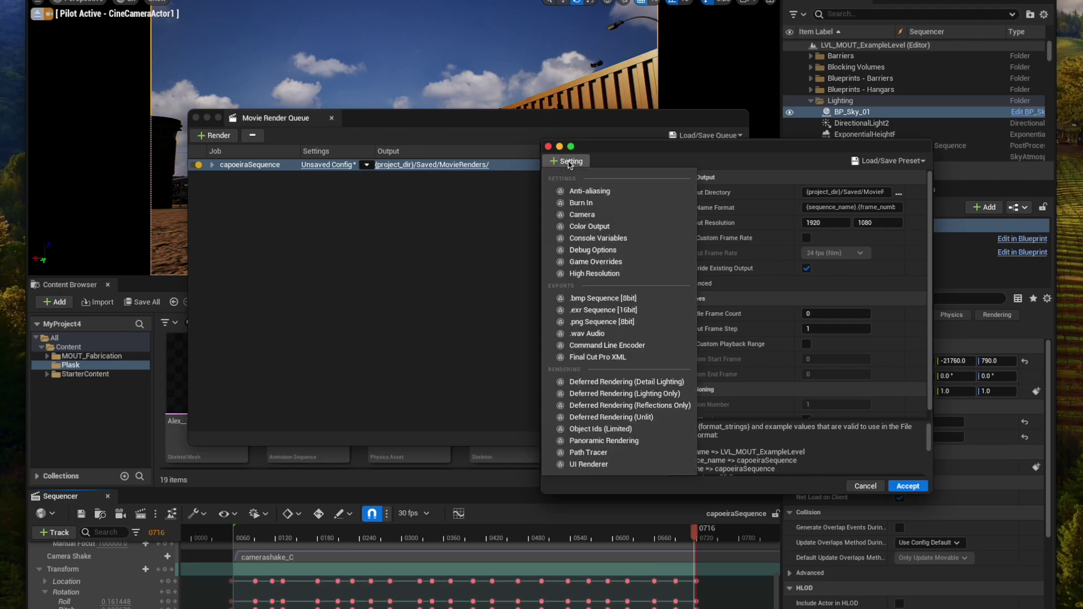
click(586, 191)
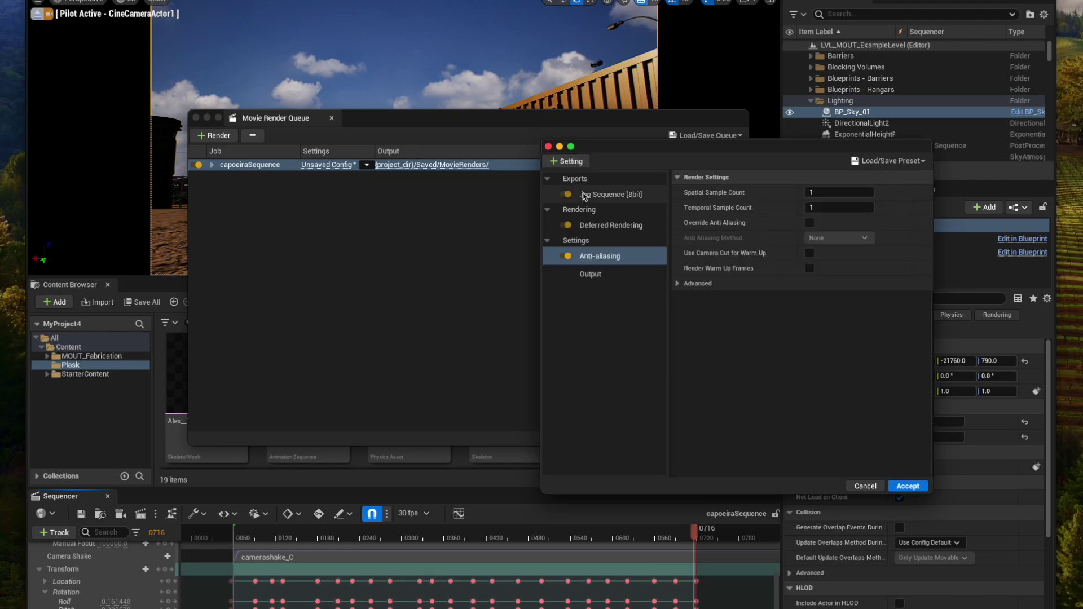
click(612, 198)
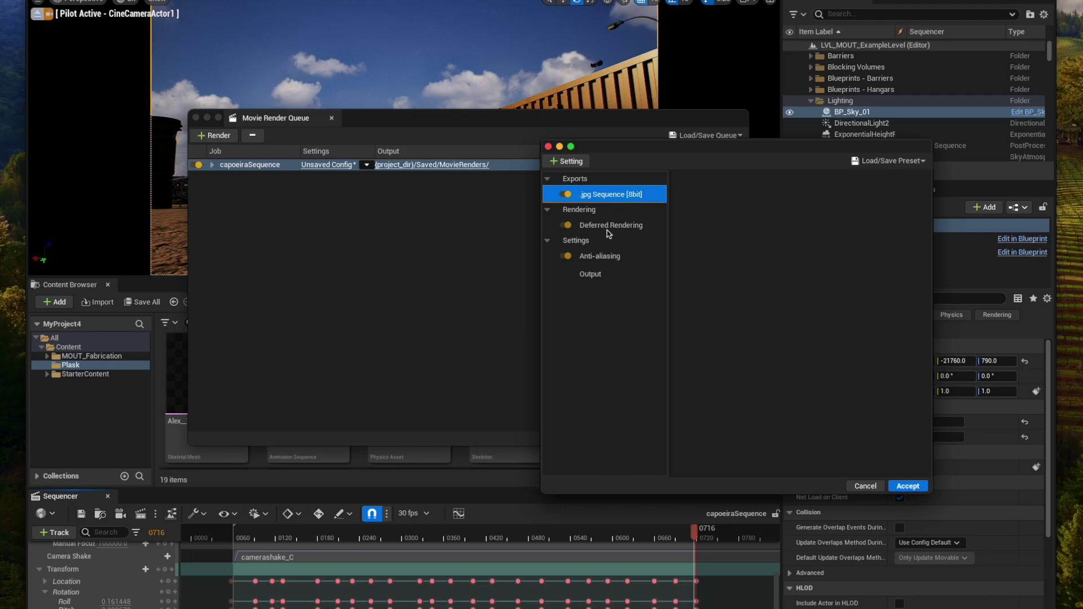
click(610, 226)
click(605, 257)
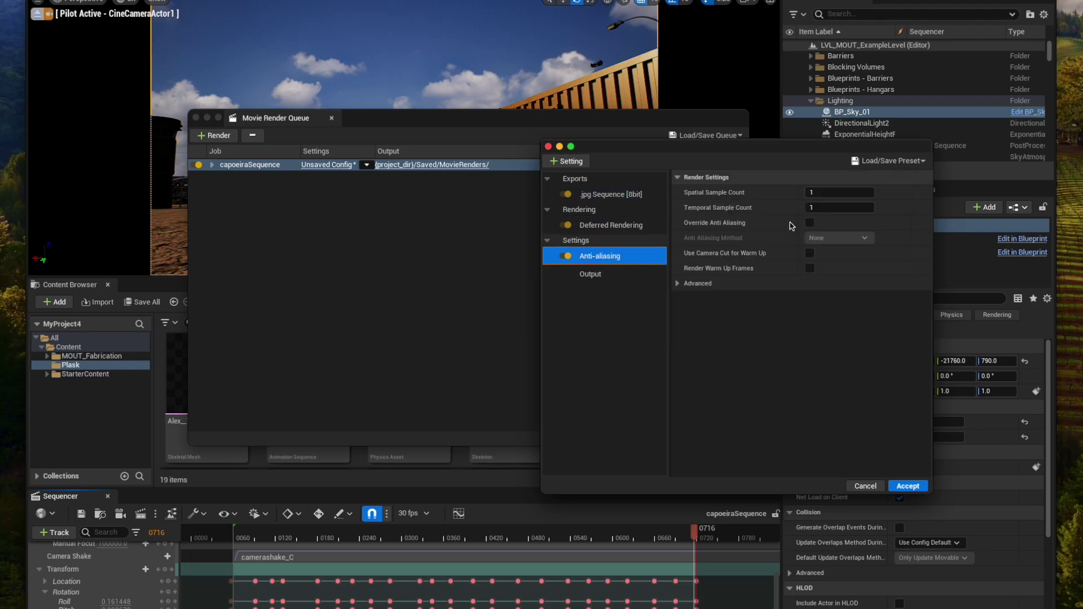
click(827, 208)
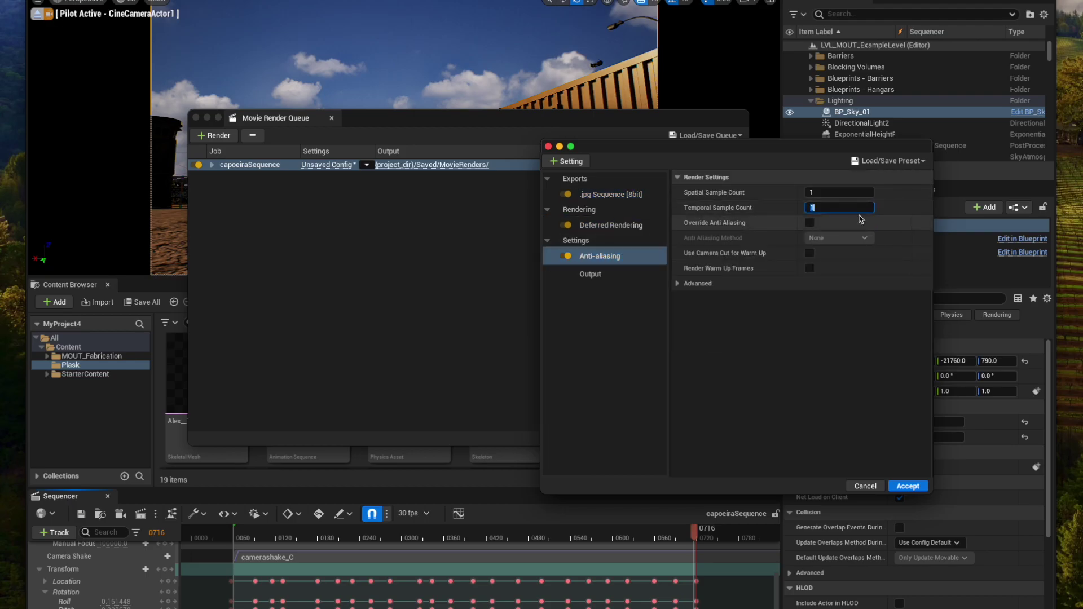
click(591, 274)
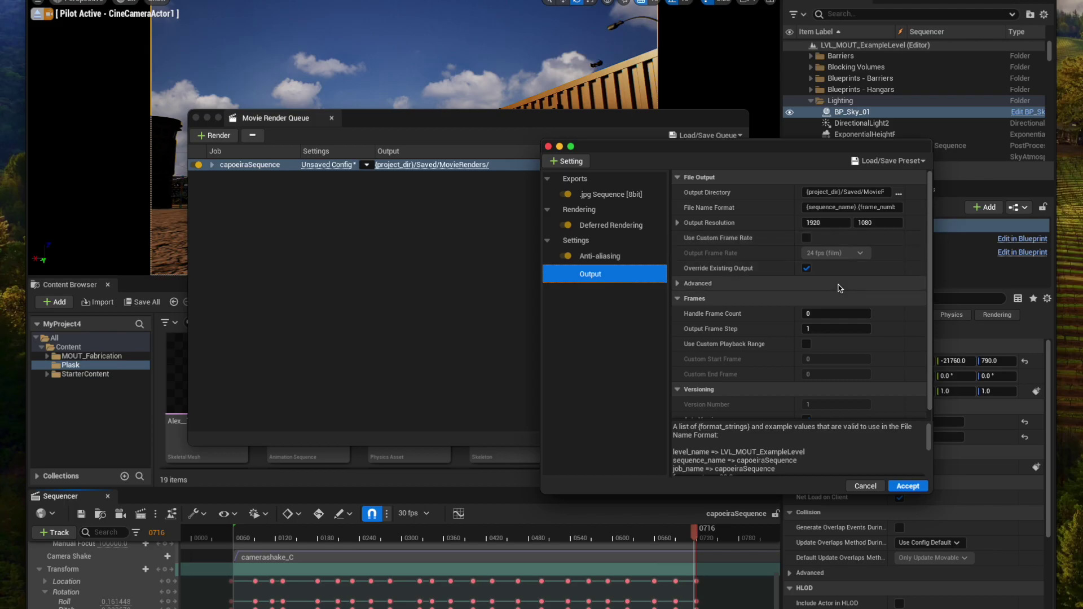
scroll(840, 289, down, 1)
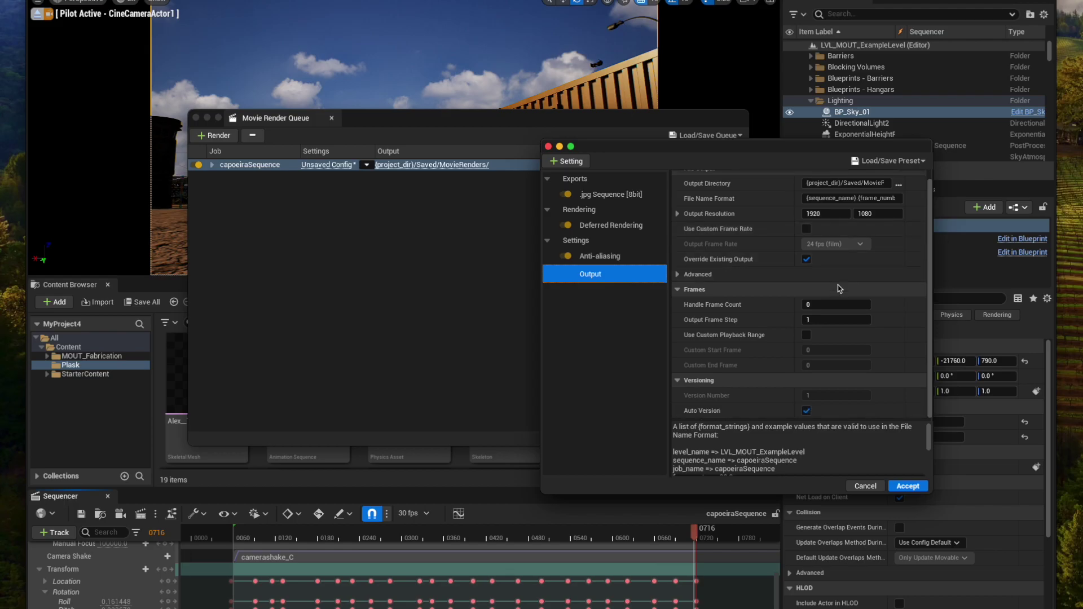
click(908, 485)
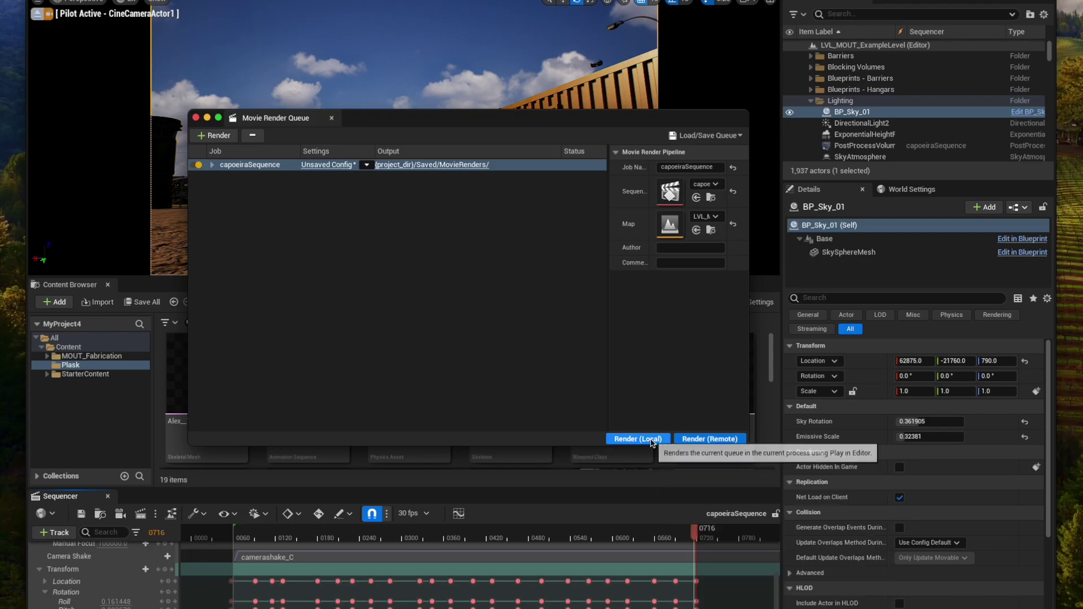
Launch a local render of capoeiraSequence from Movie Render Queue
click(651, 442)
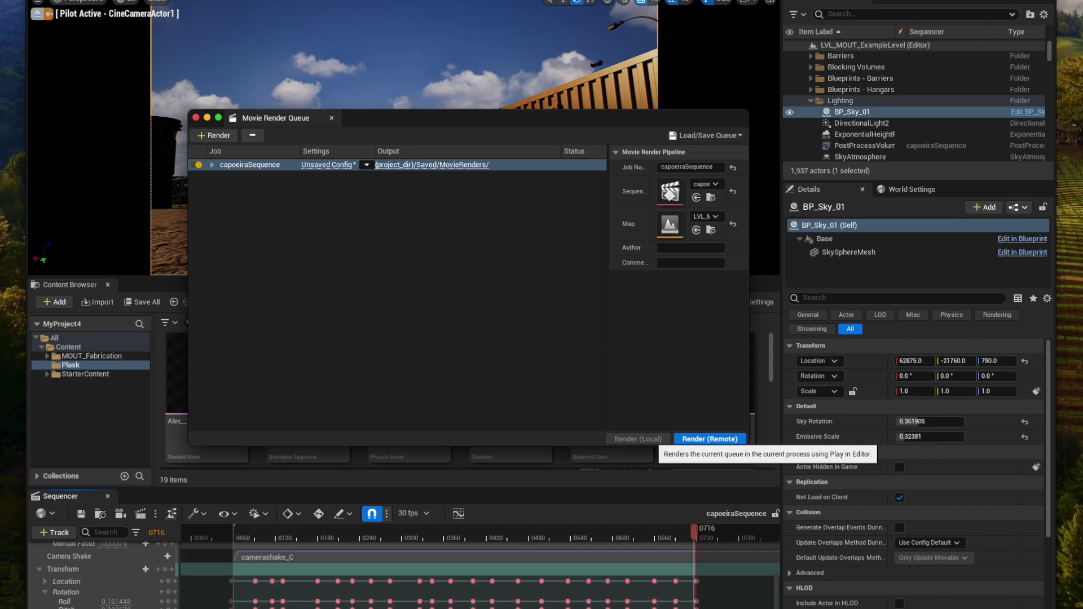